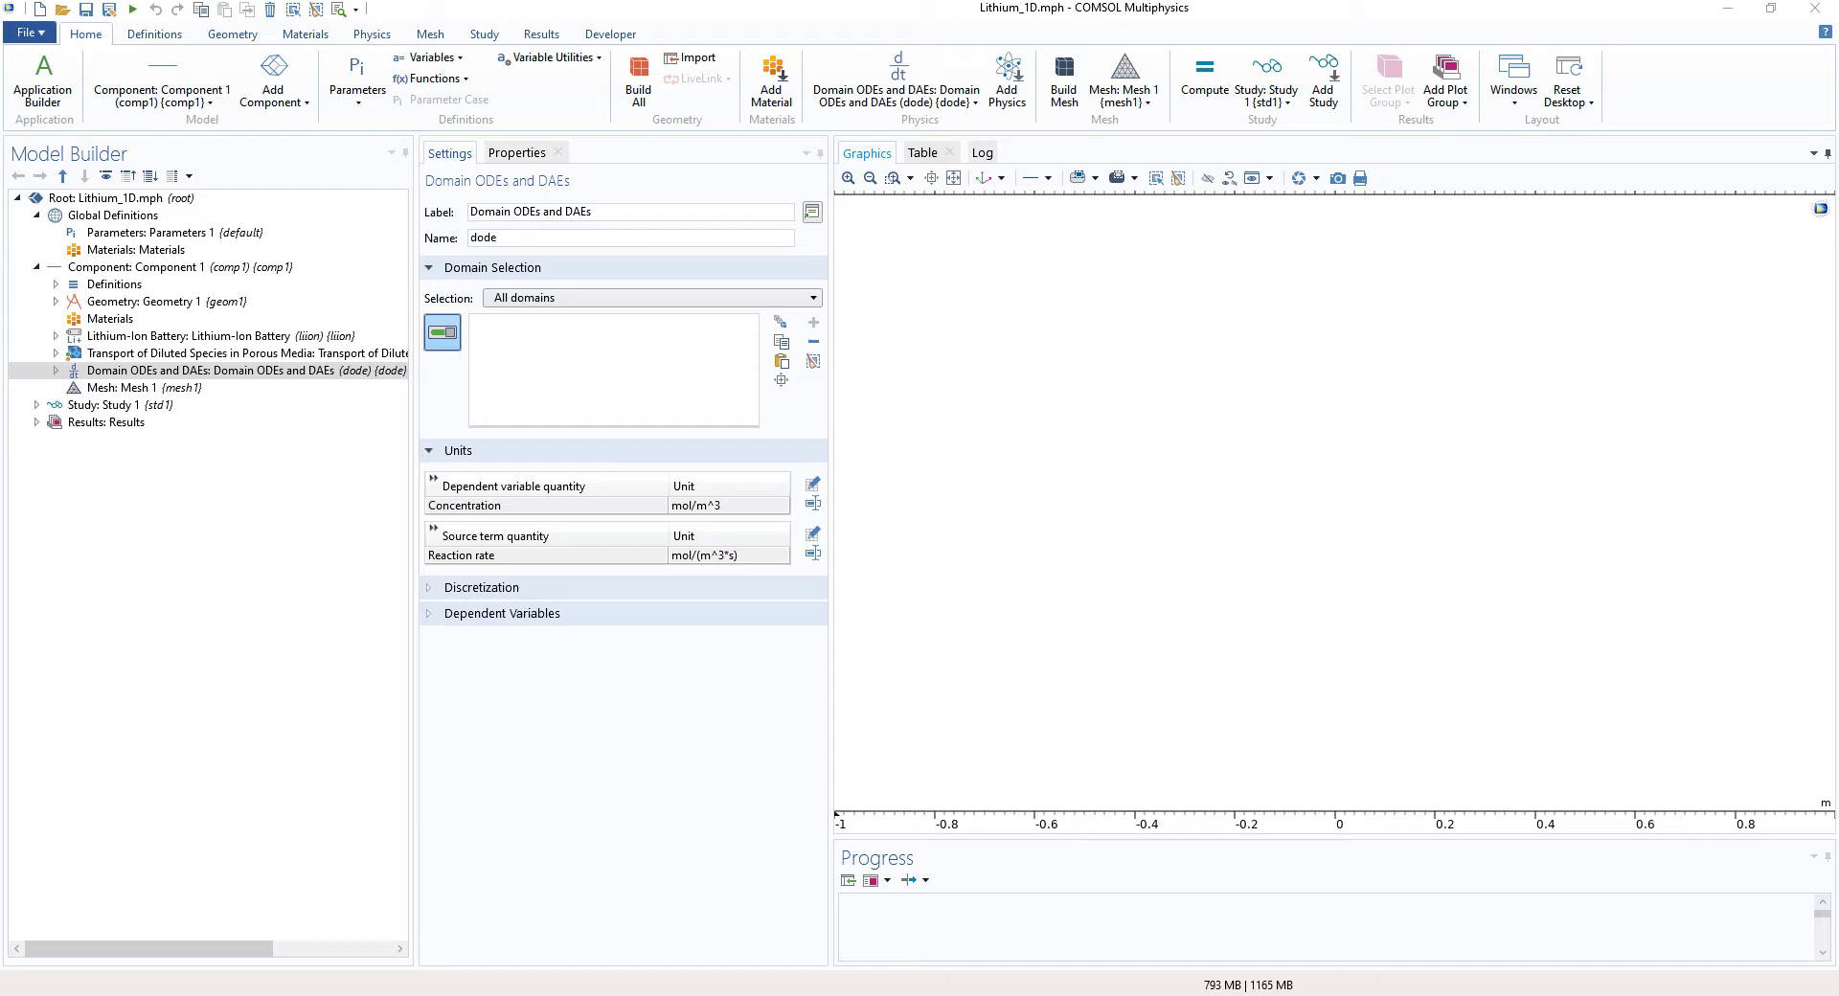
# - Select Parameters 1 under Global Definitions to display its still-empty Parameters table
pyautogui.click(154, 232)
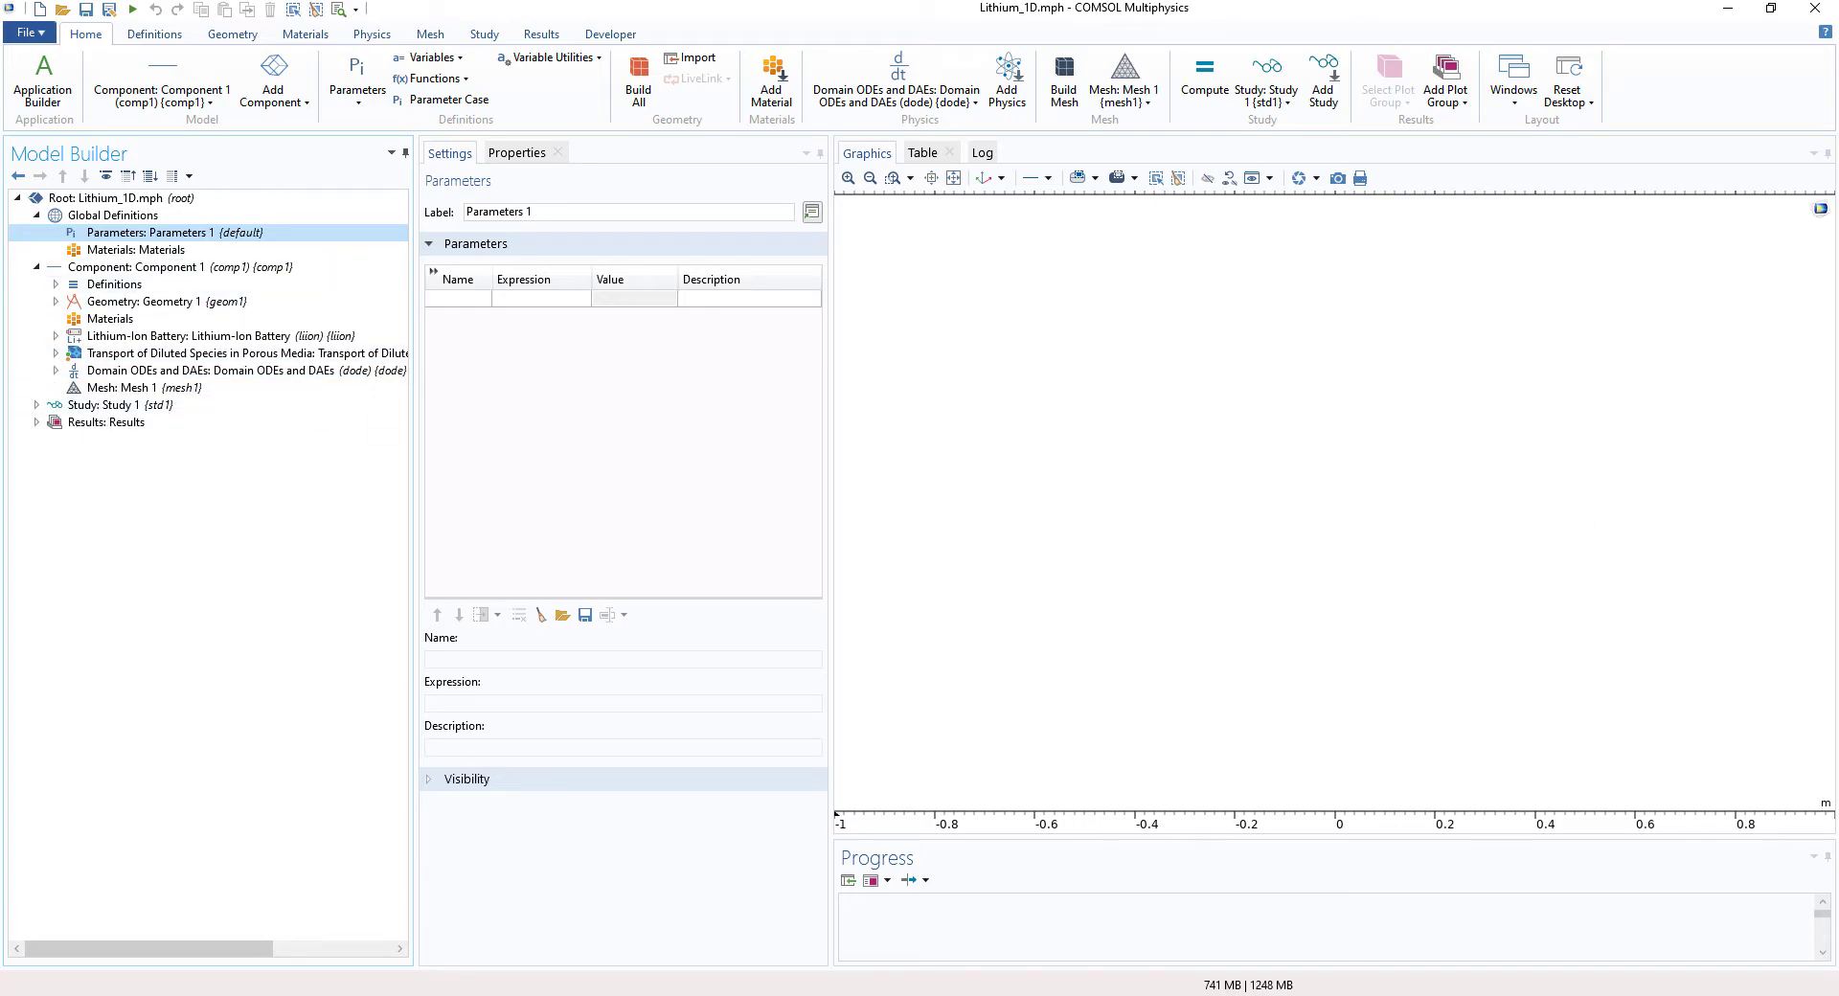
pyautogui.click(125, 216)
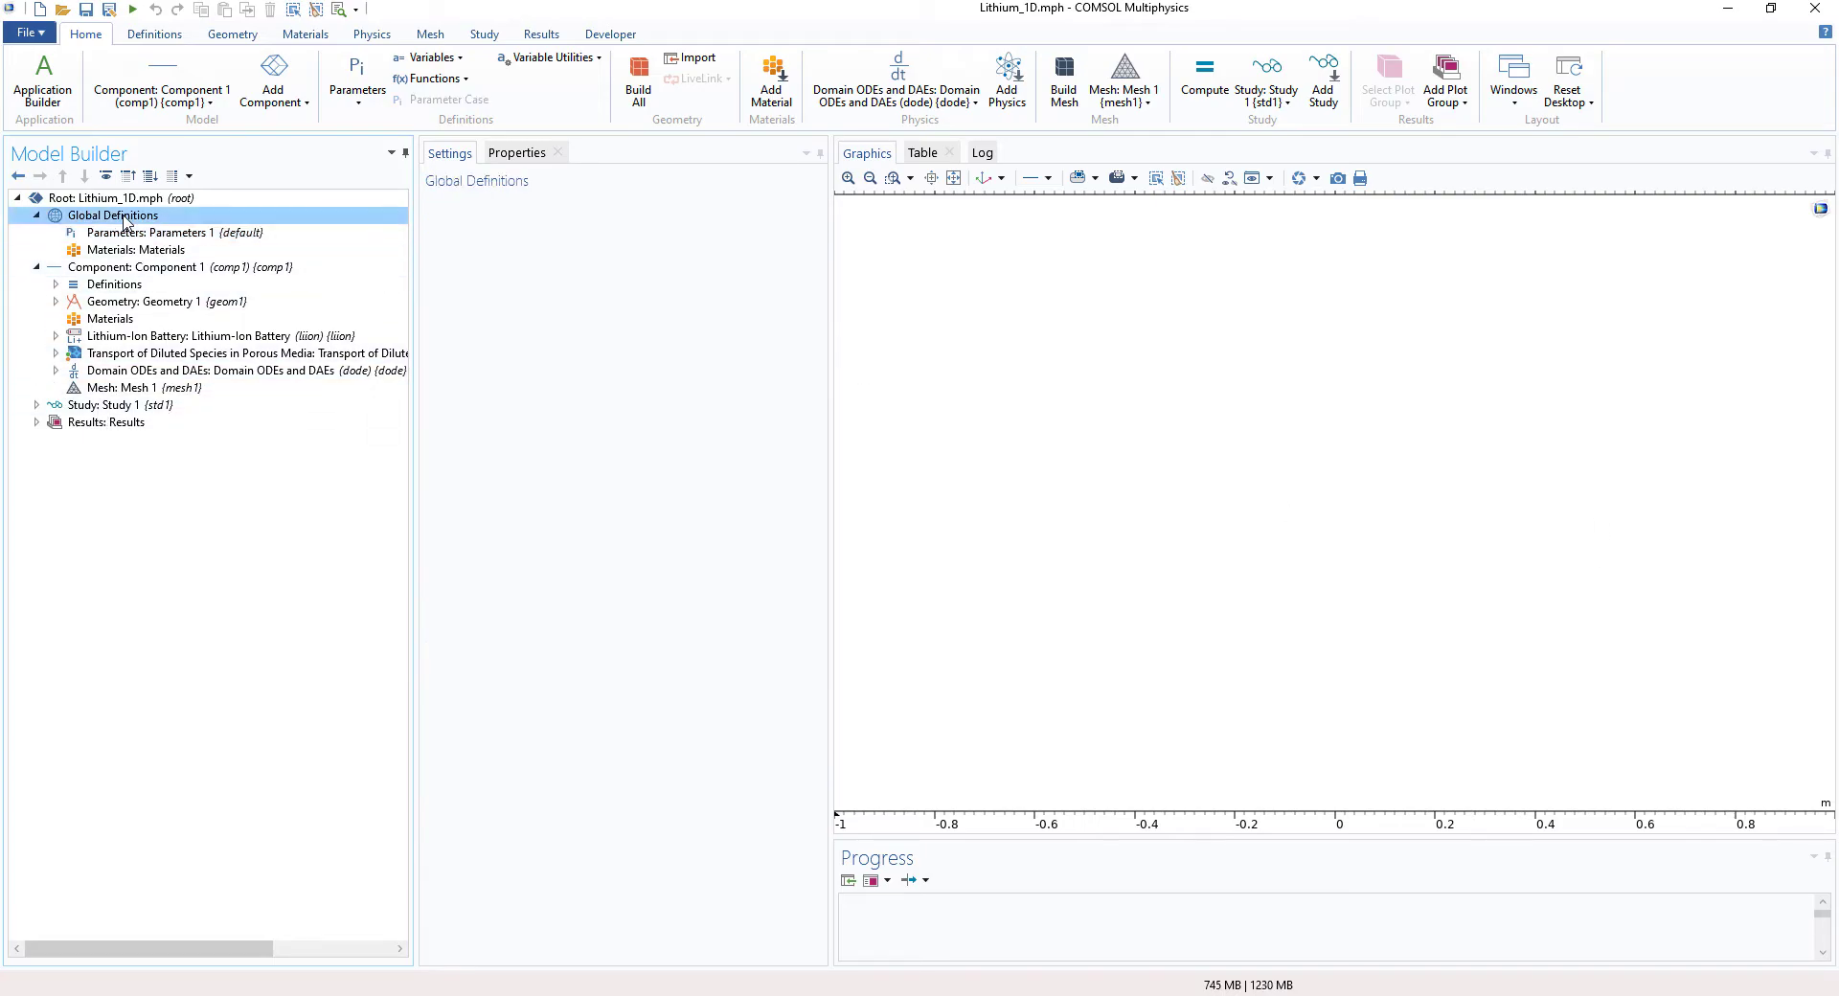
pyautogui.click(141, 233)
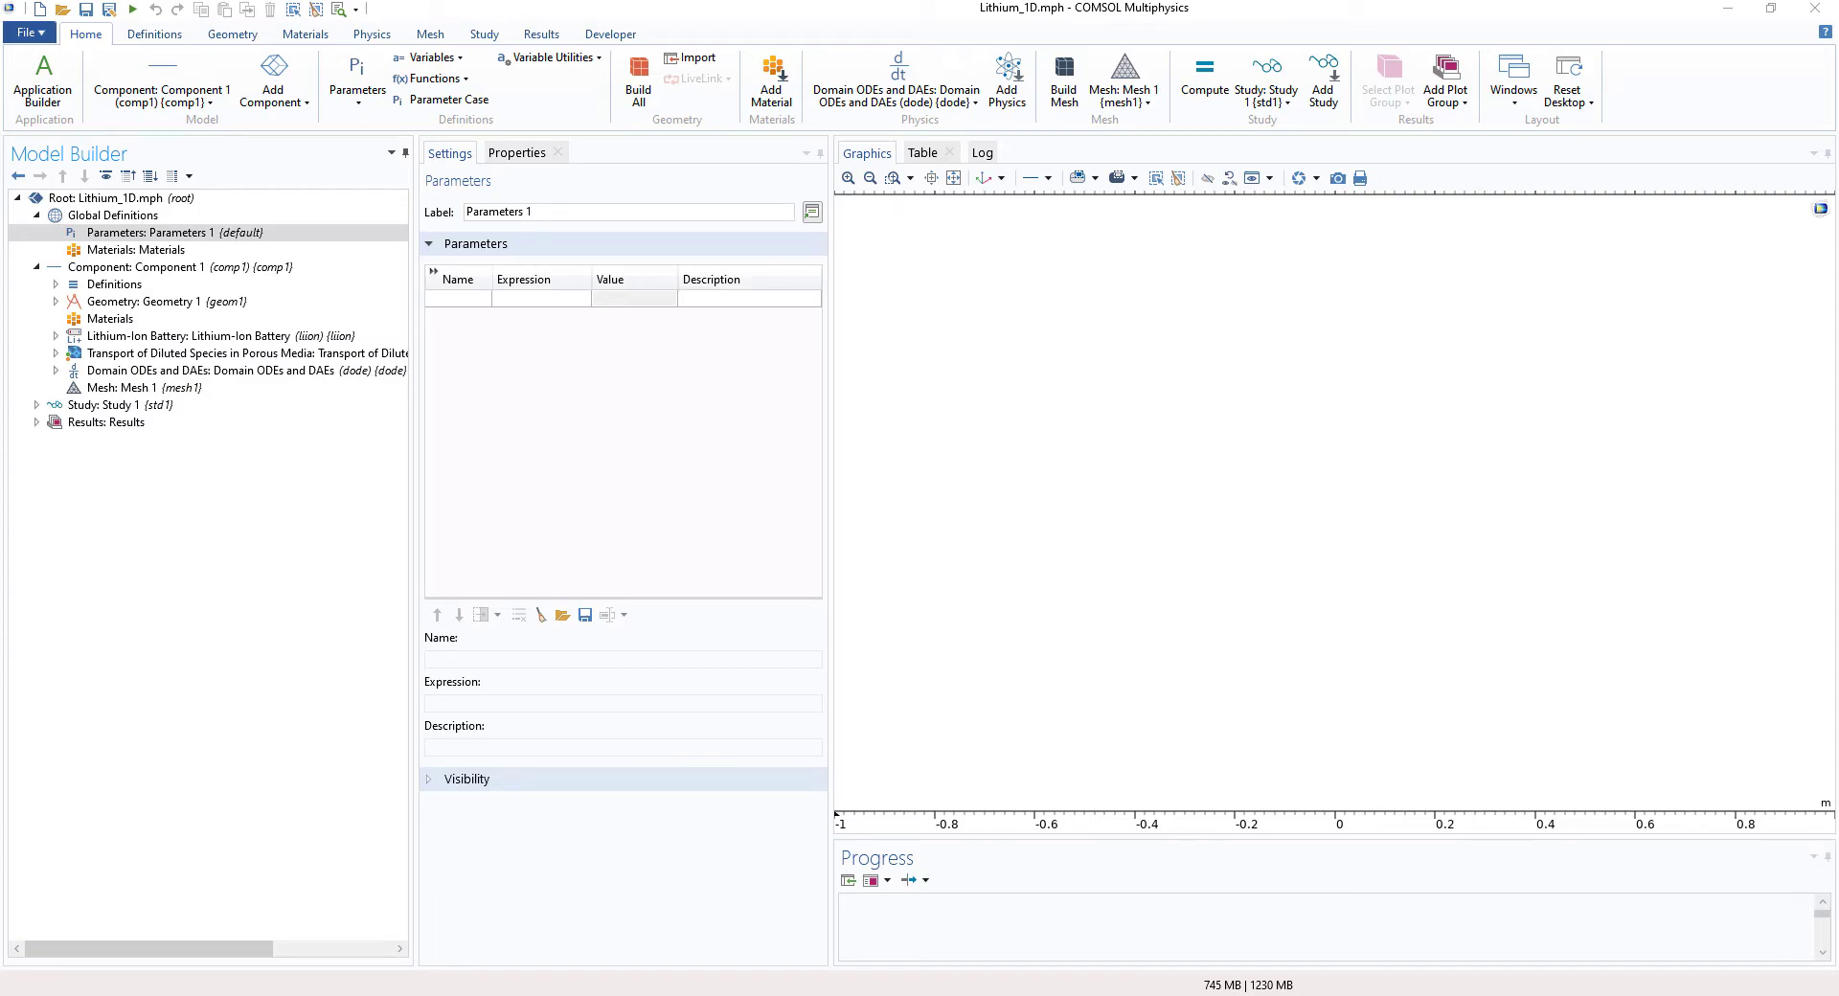
# - Open li_air_battery_1d_parameters.txt from the Data folder in Notepad and move the window aside
pyautogui.hotkey('alt', 'Tab')
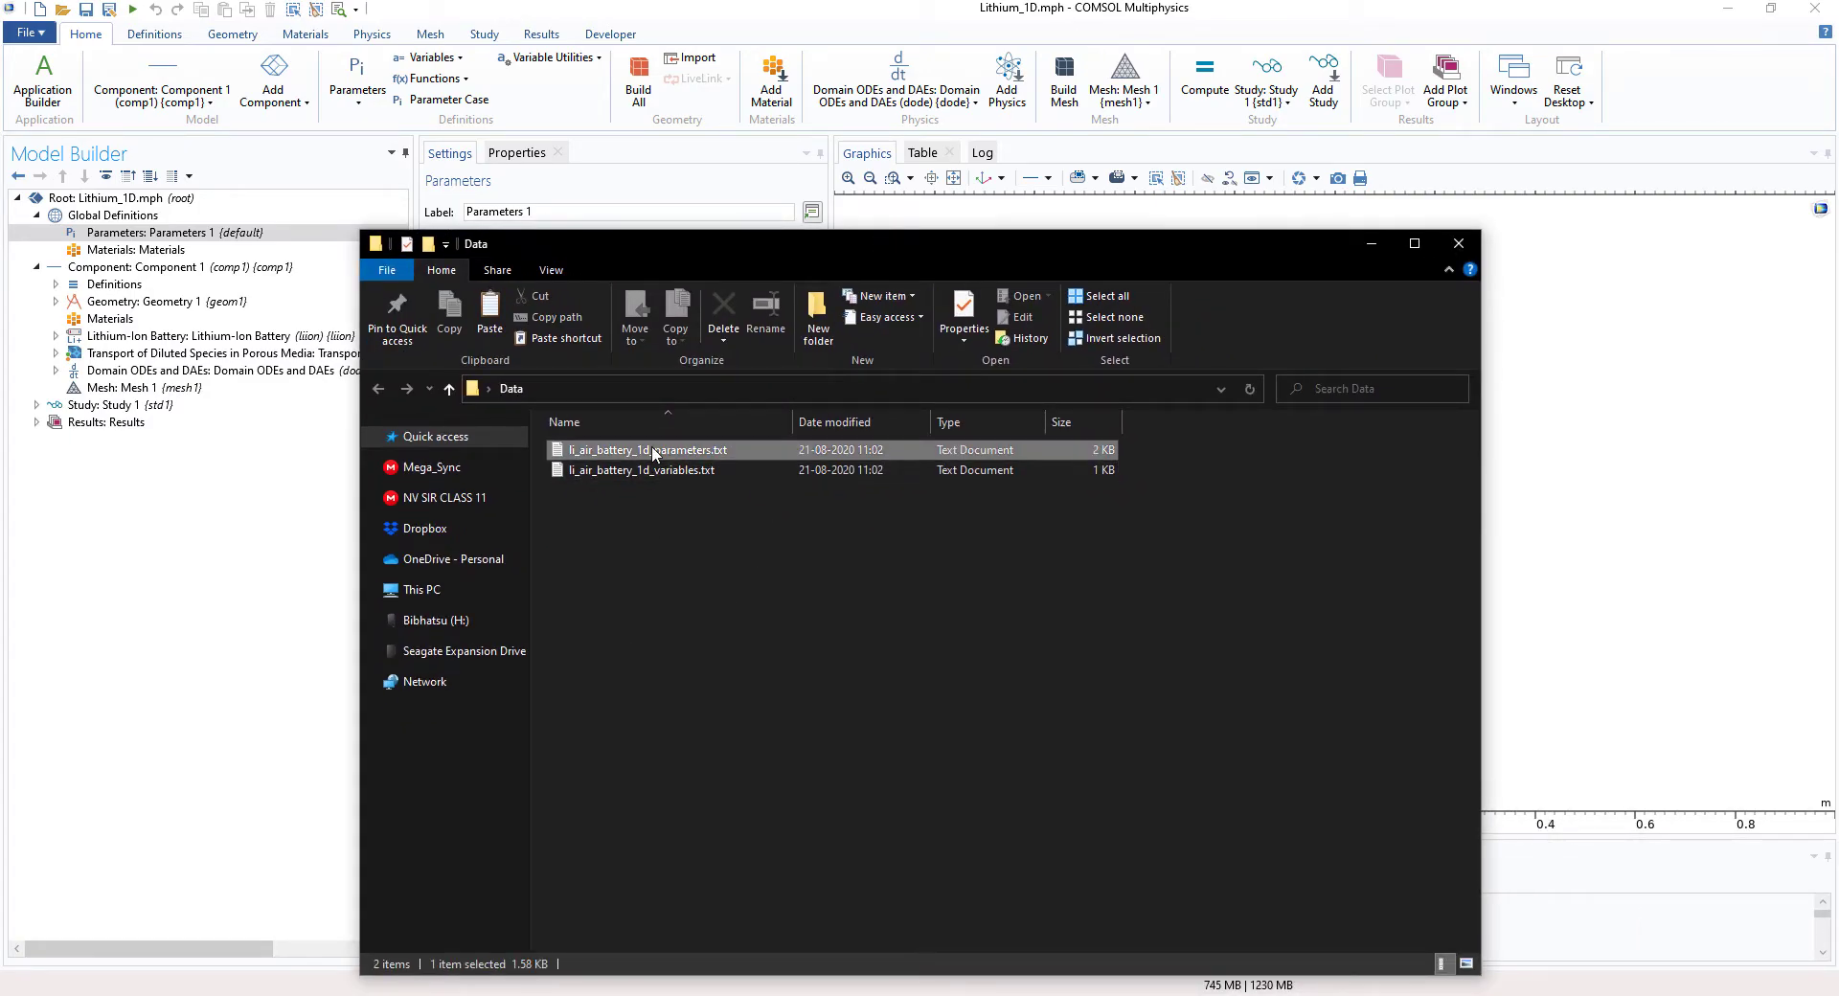
pyautogui.click(655, 470)
pyautogui.click(668, 451)
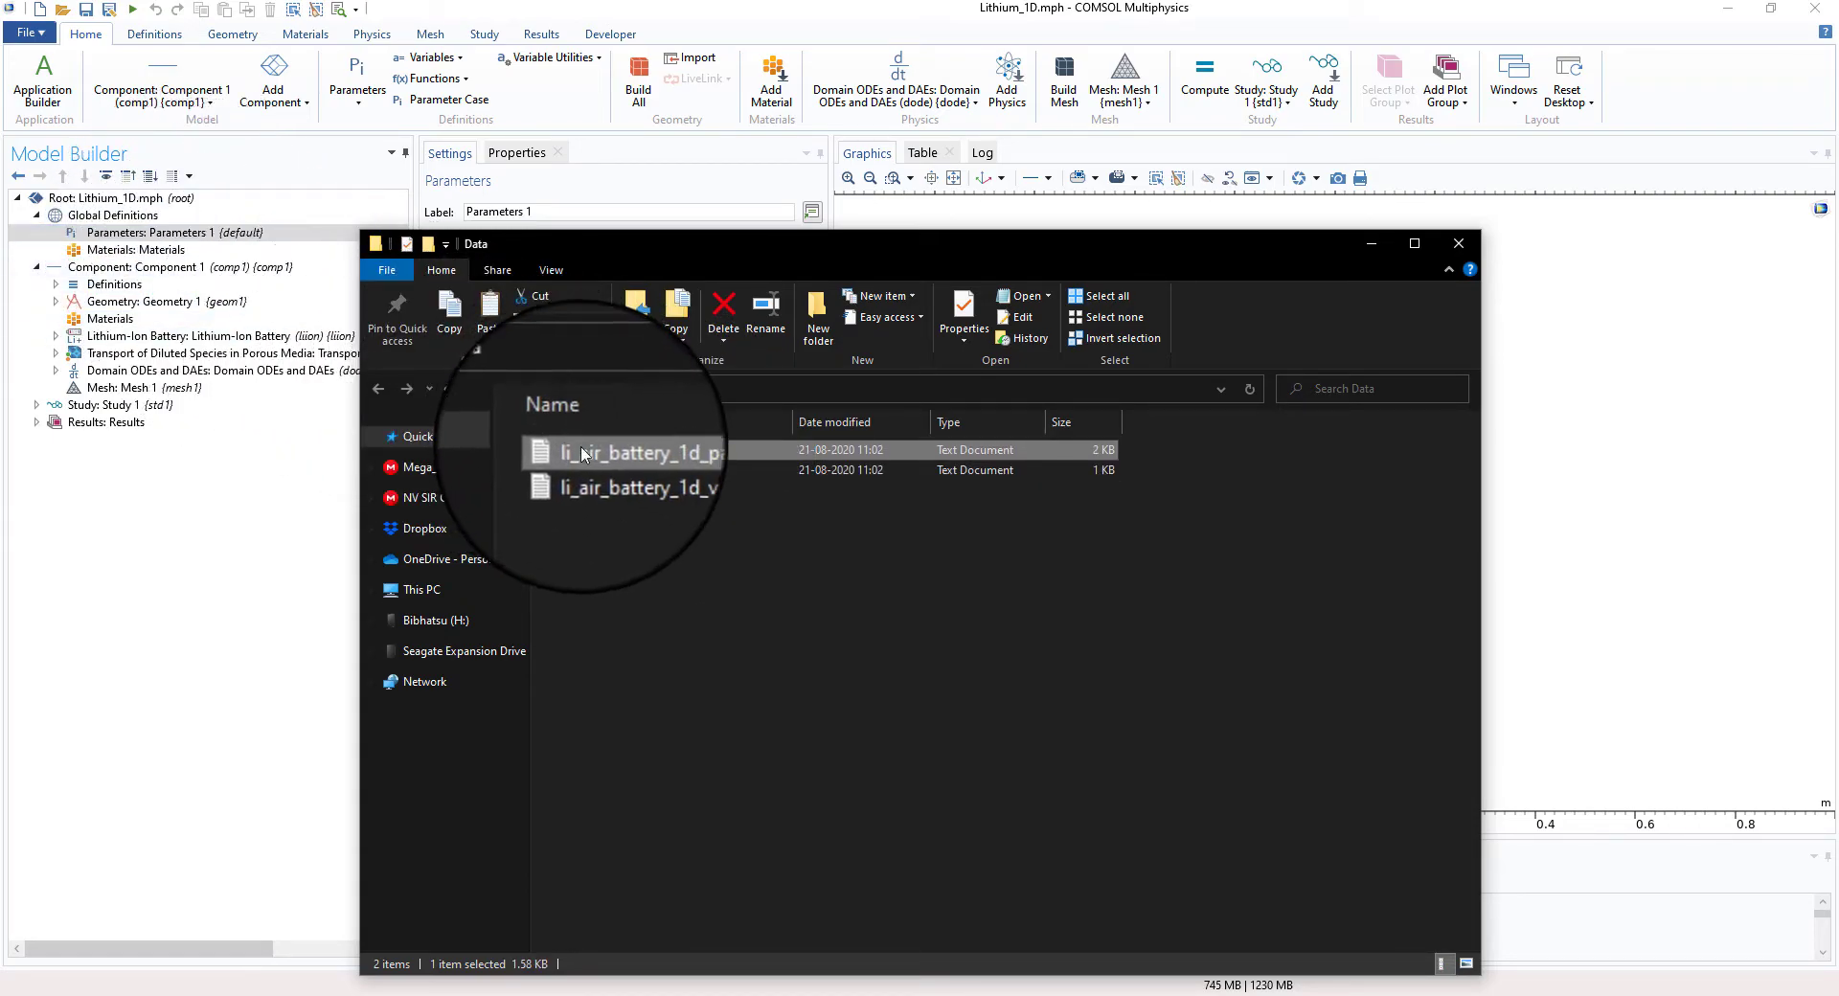
pyautogui.click(605, 470)
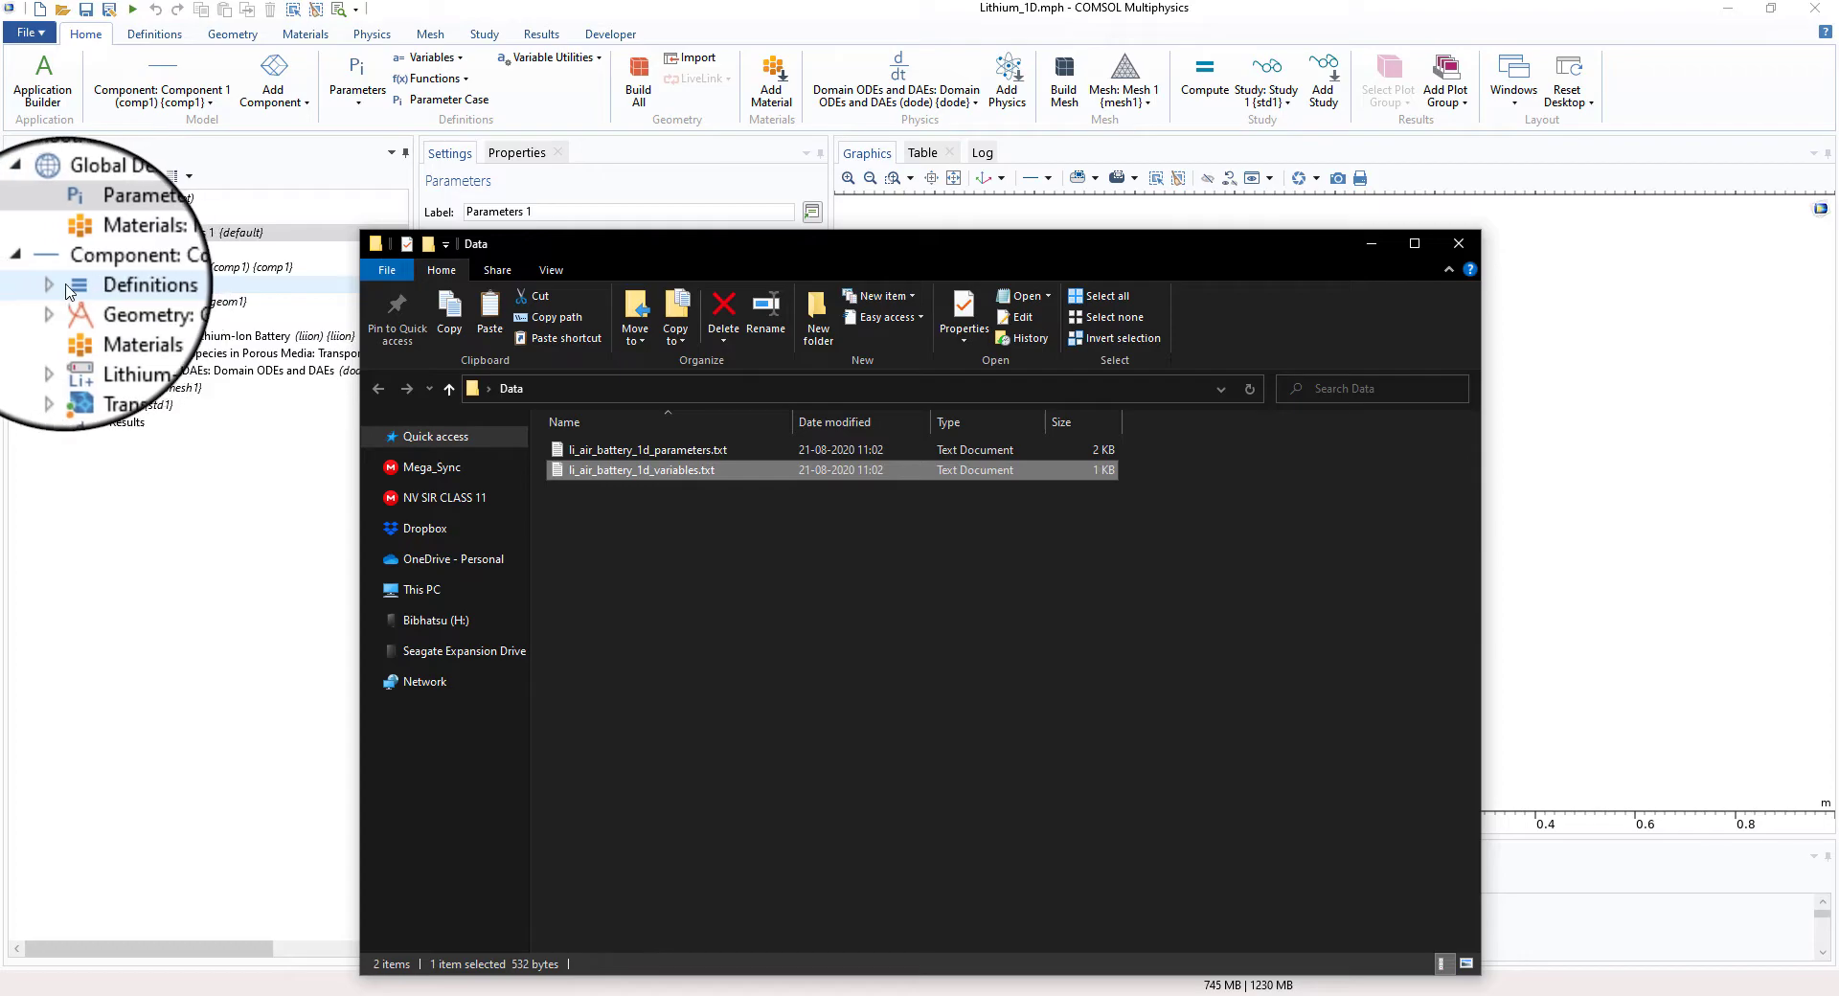
pyautogui.doubleClick(652, 450)
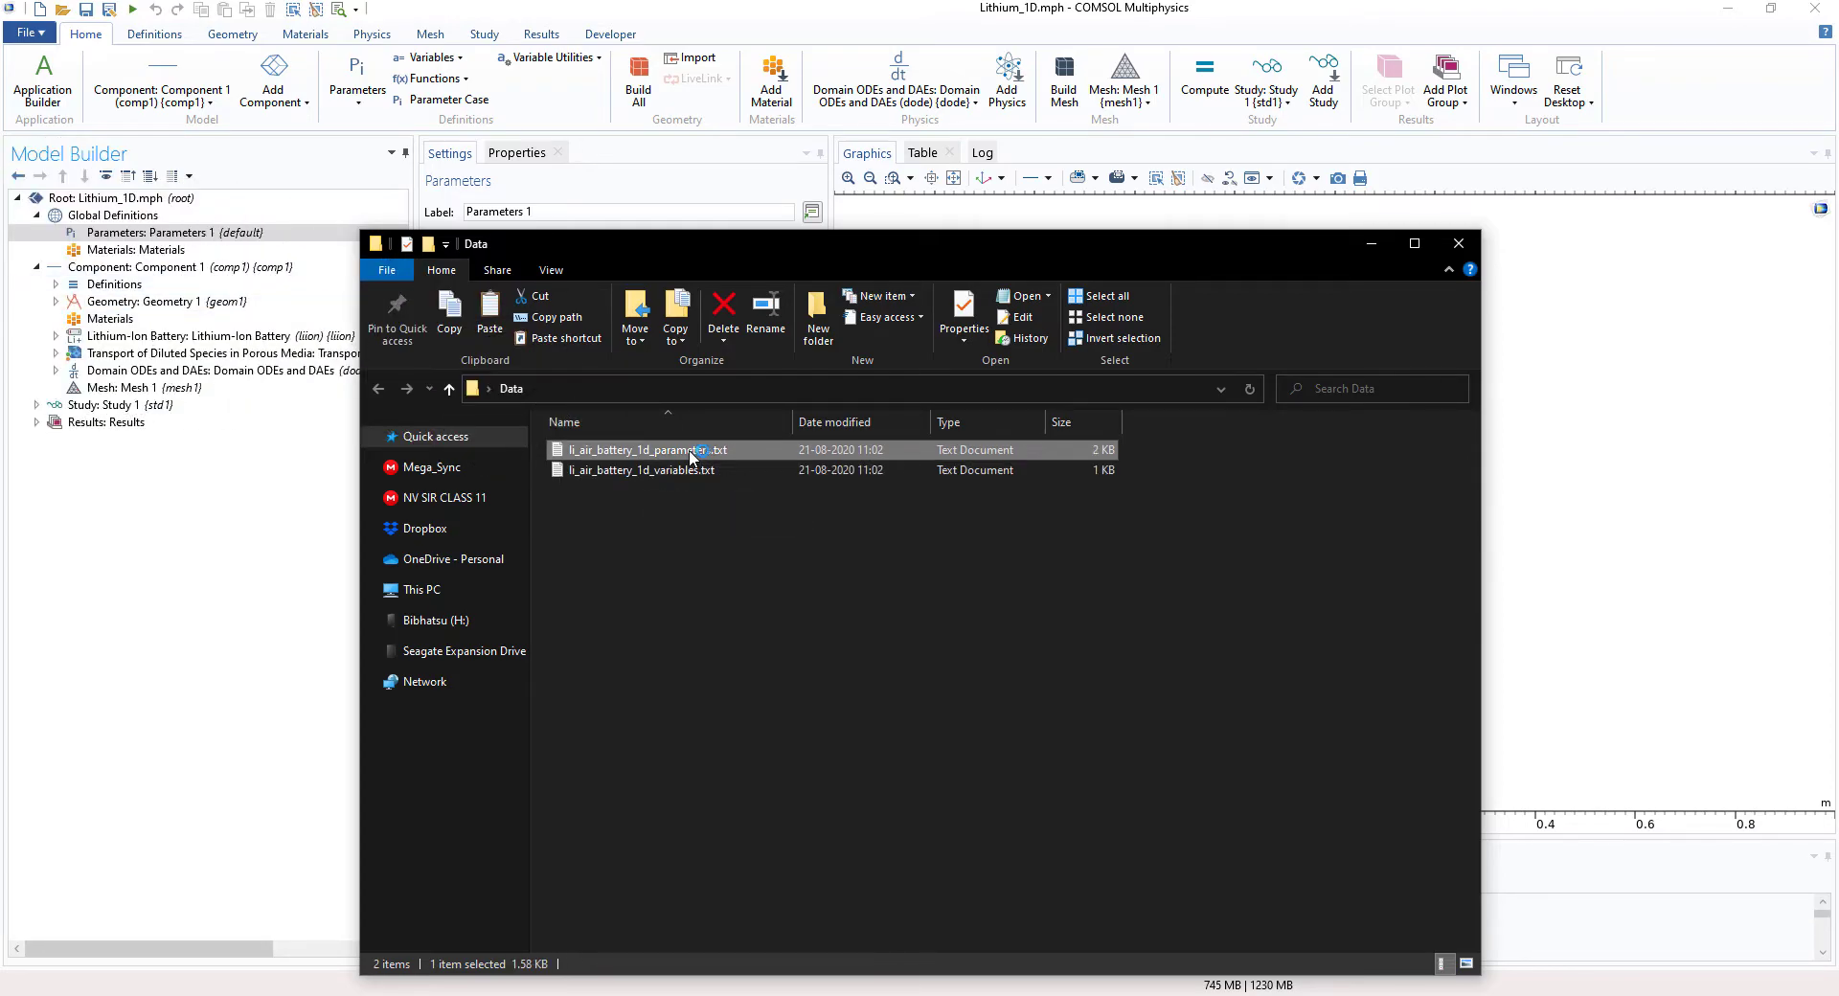
pyautogui.moveTo(948, 158); pyautogui.dragTo(1020, 152)
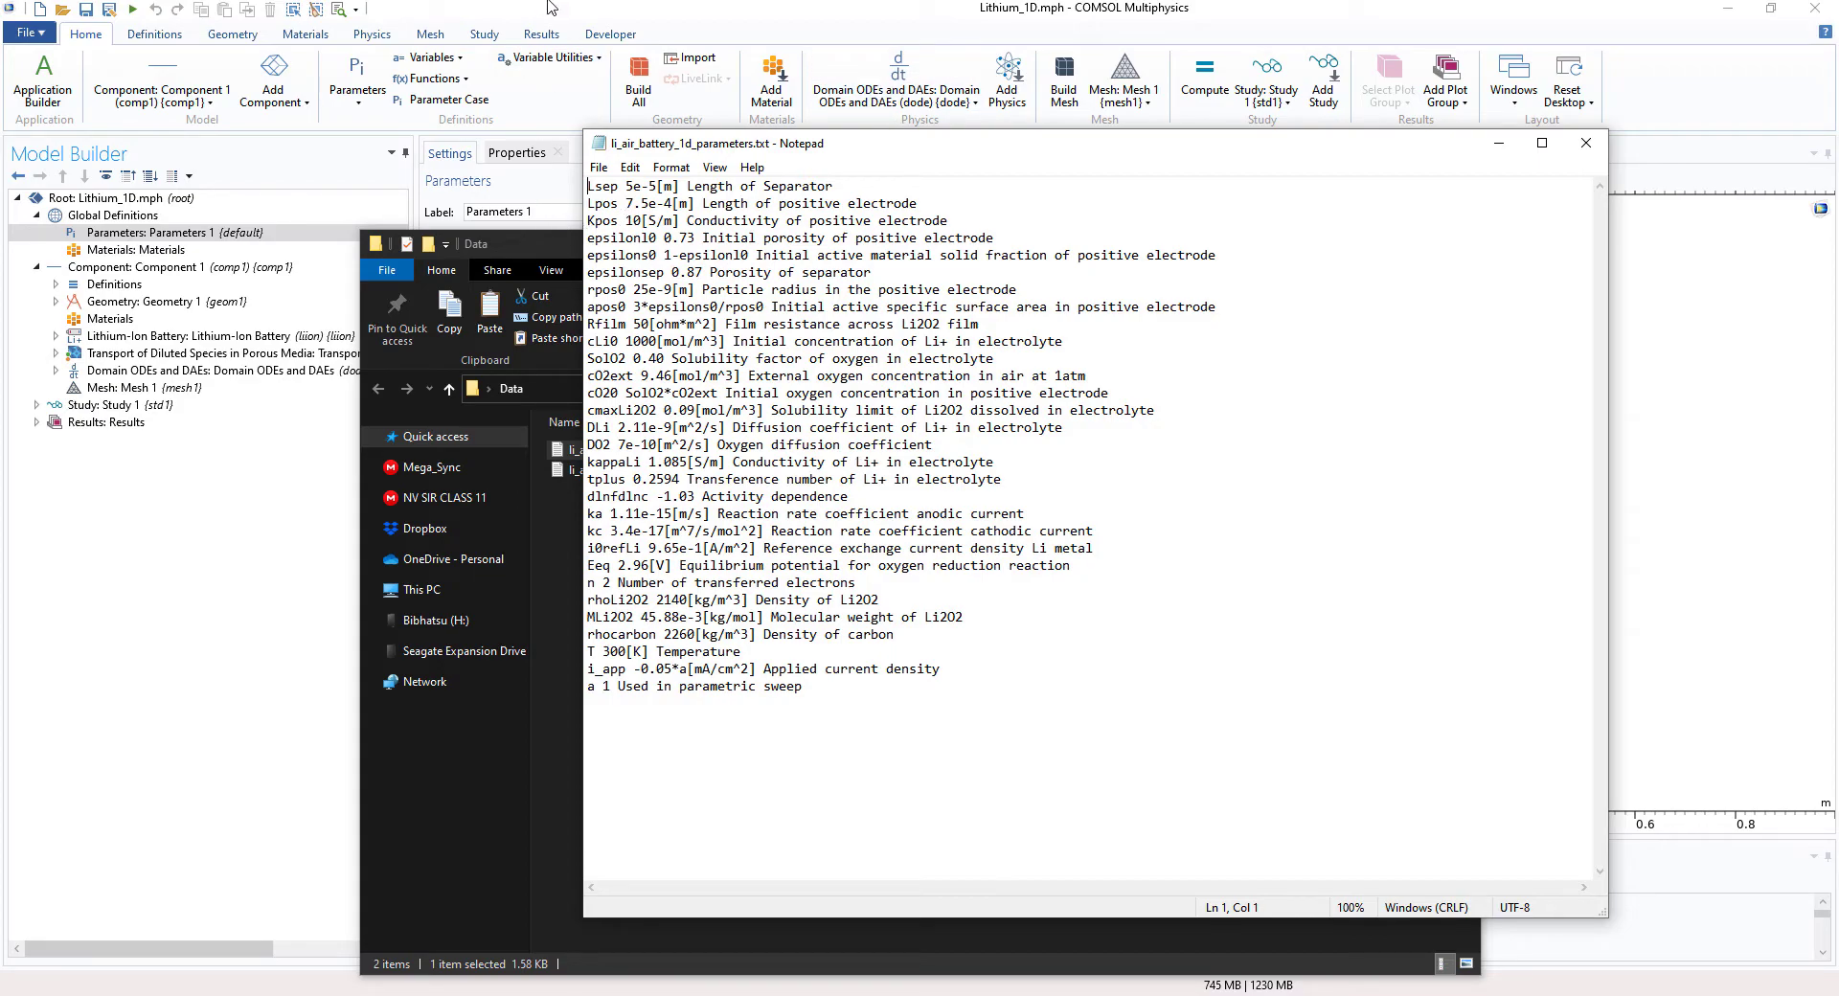
# - Load li_air_battery_1d_parameters.txt from the Desktop Data folder into the Parameters table
pyautogui.click(594, 10)
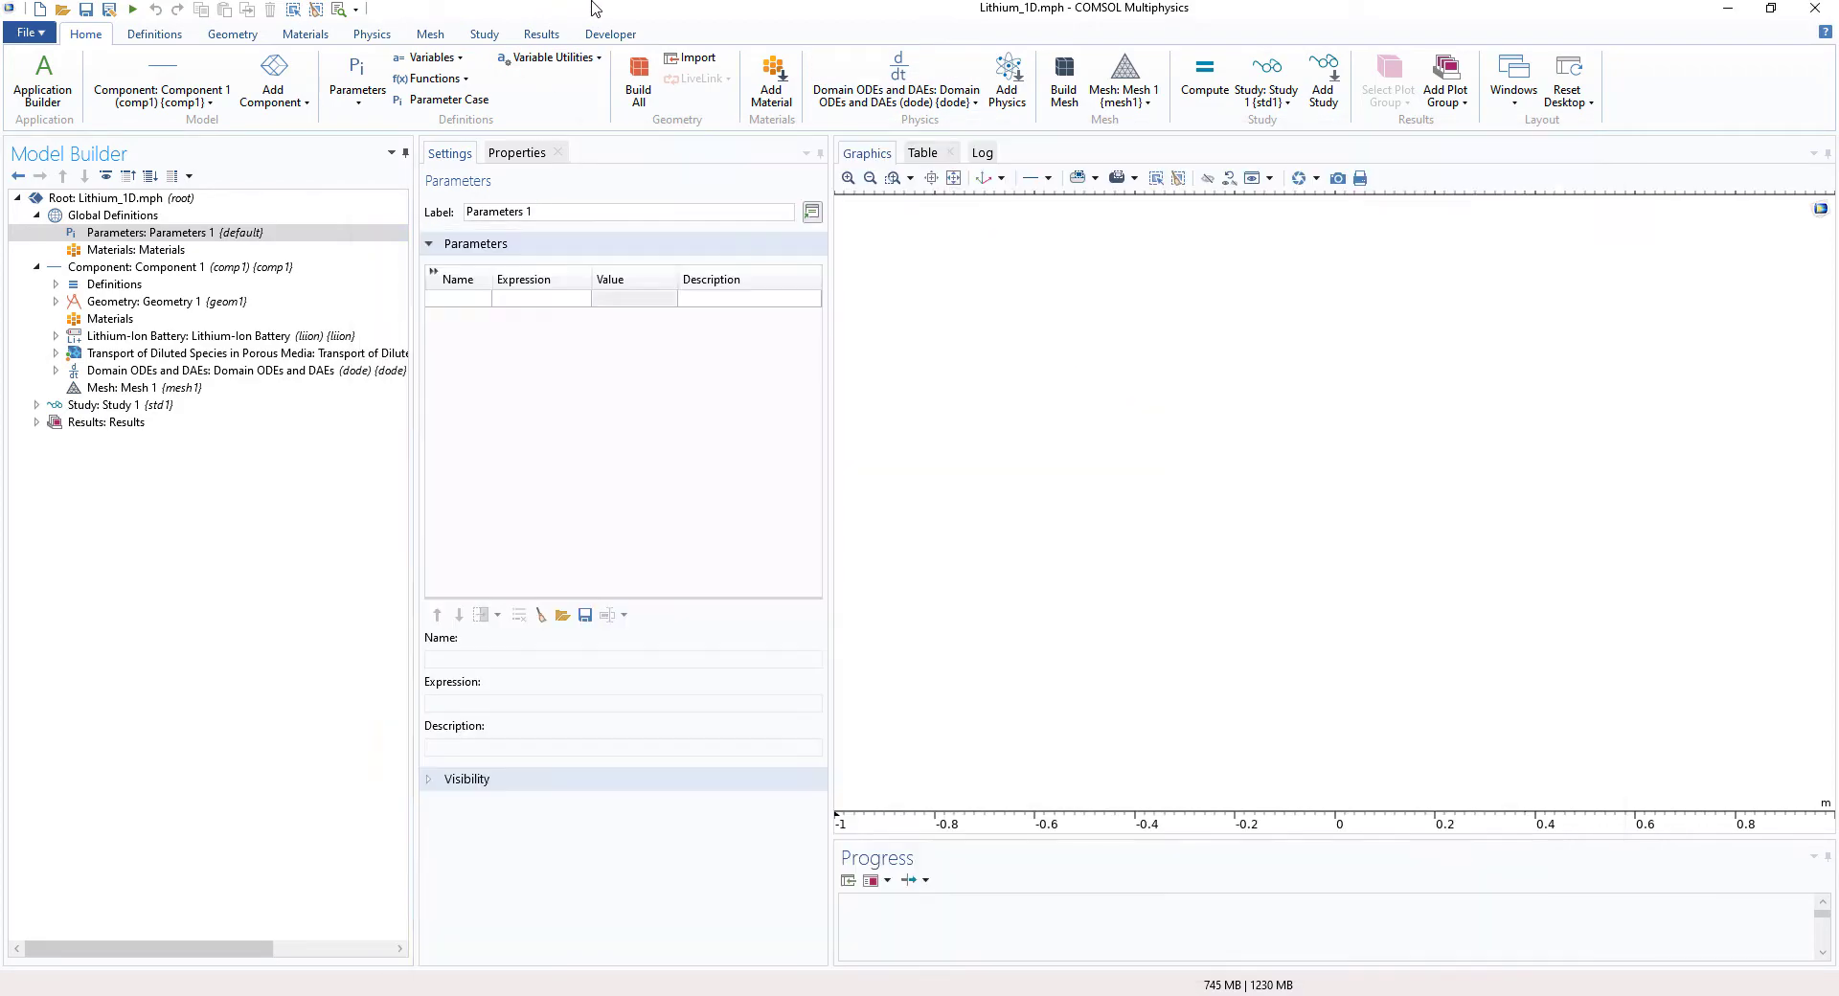
pyautogui.click(562, 615)
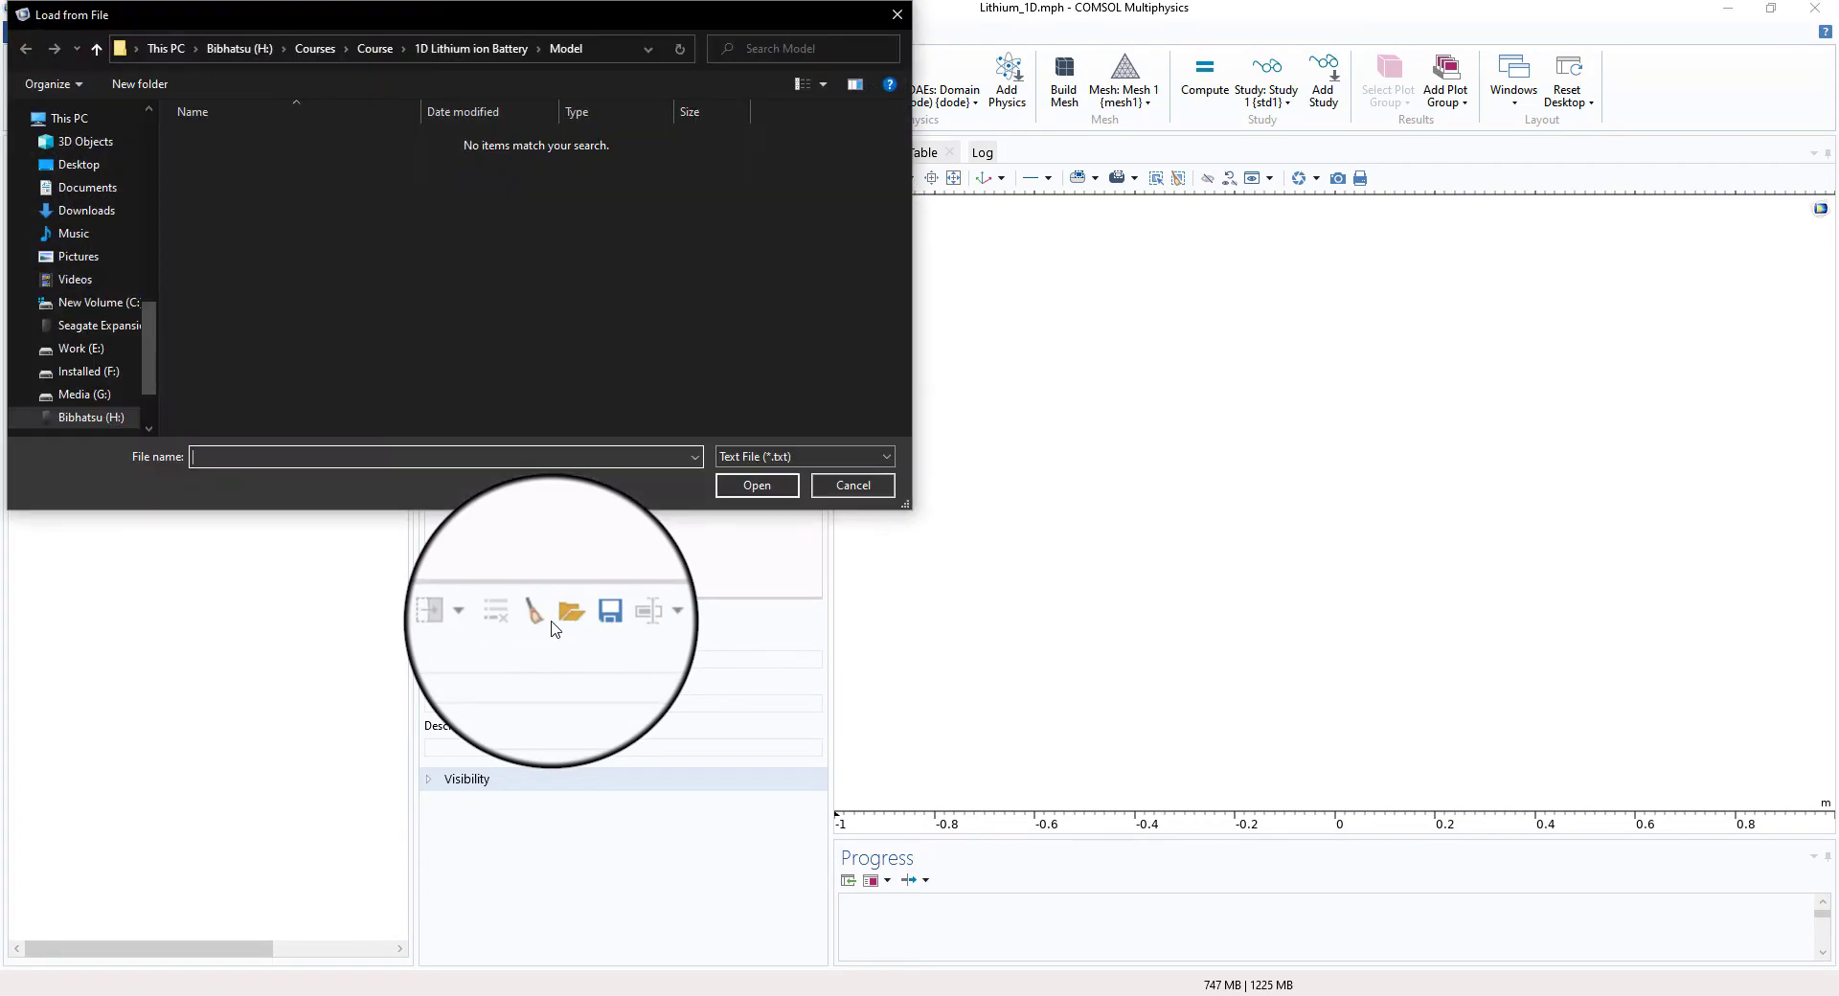
pyautogui.click(79, 165)
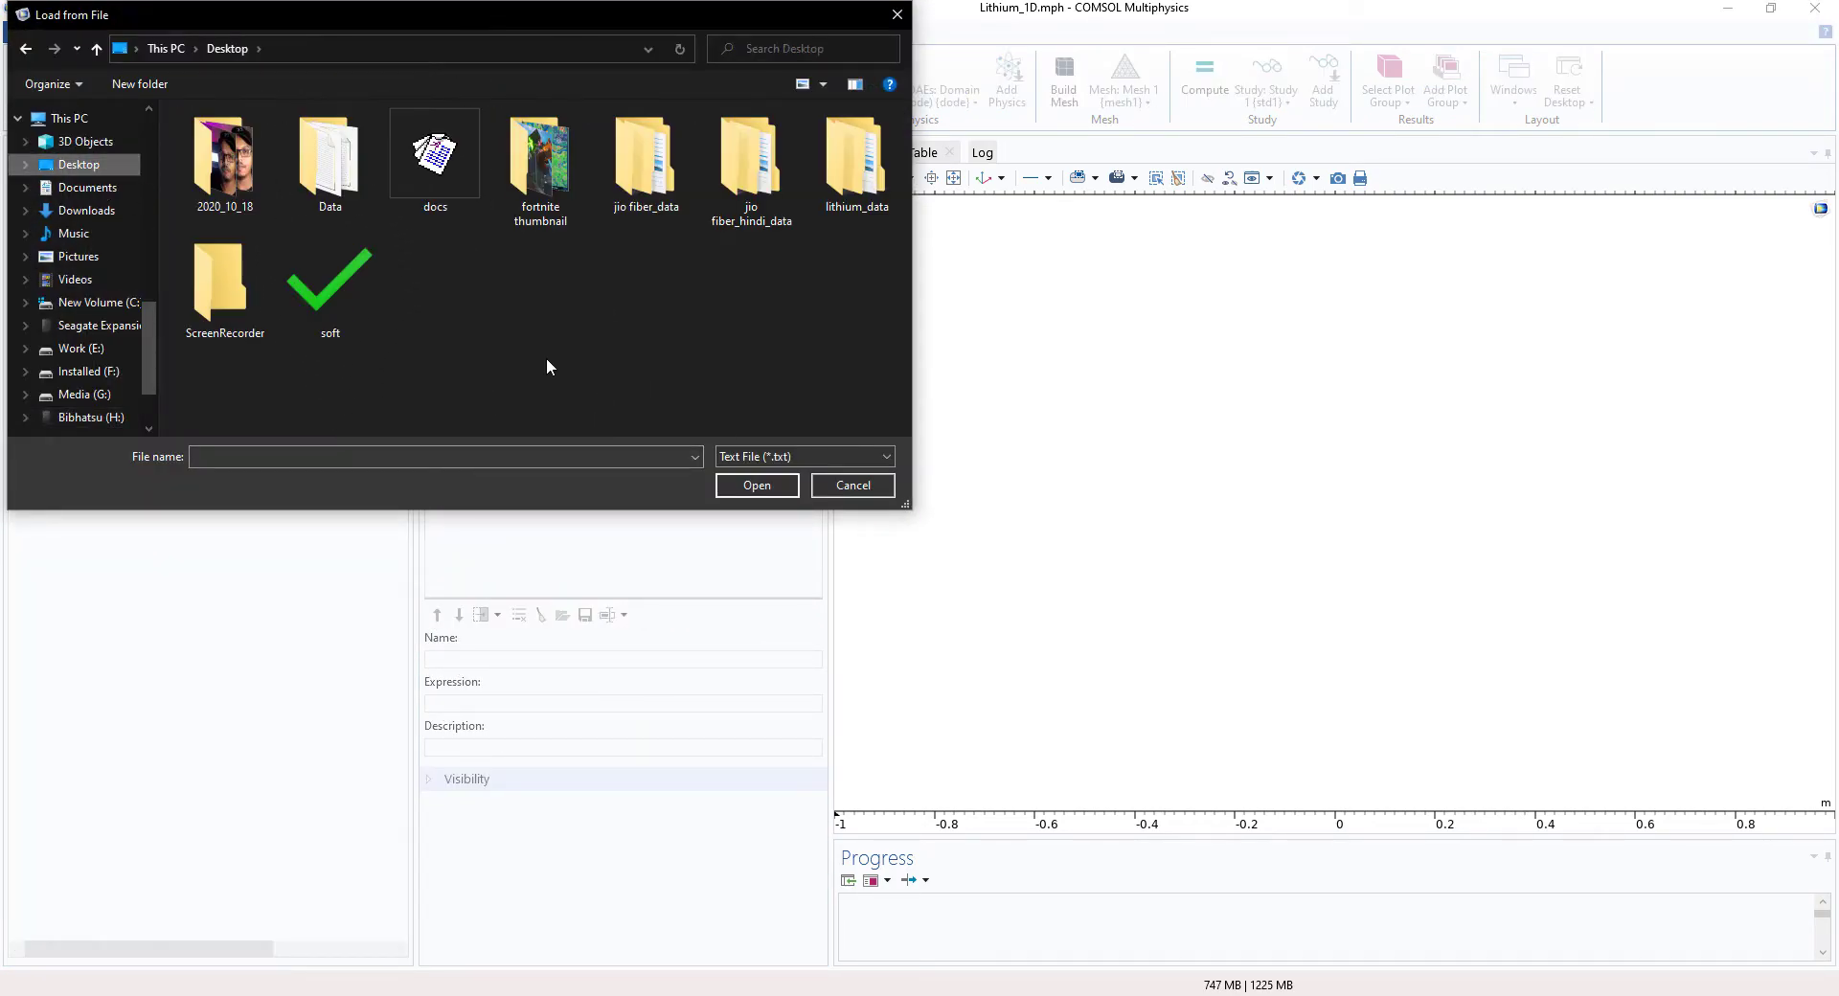
pyautogui.doubleClick(329, 158)
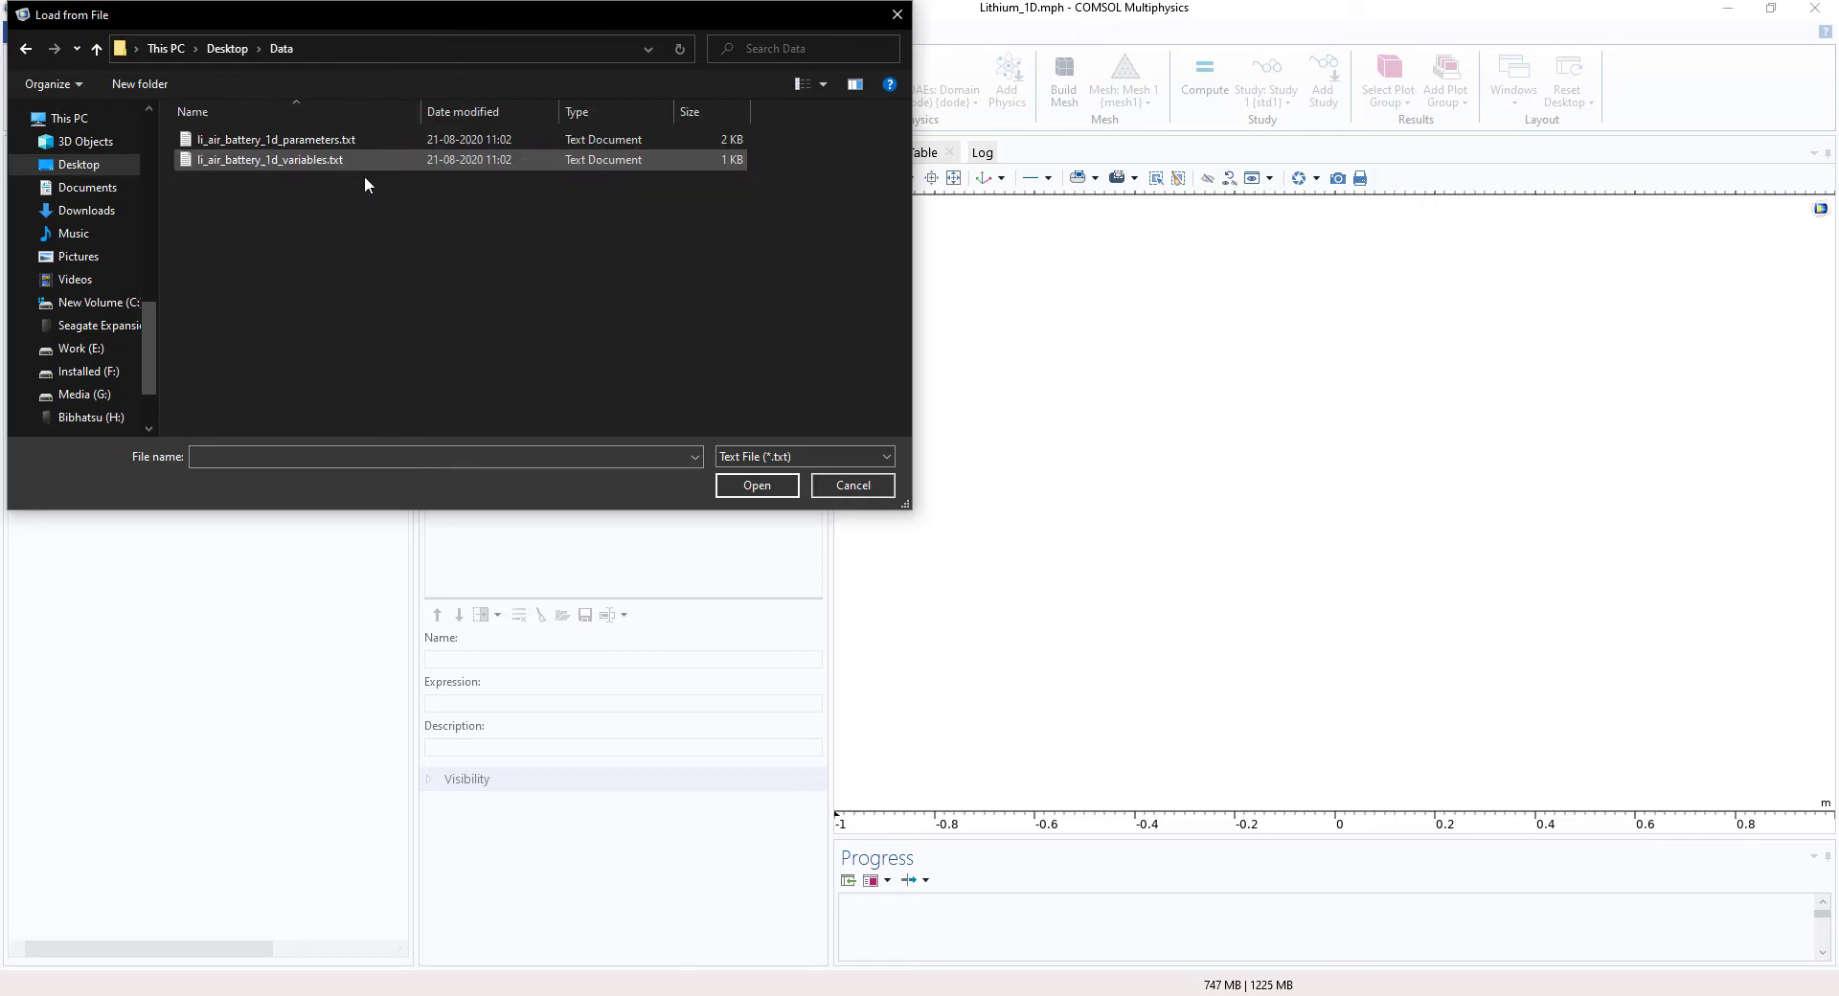
pyautogui.click(337, 142)
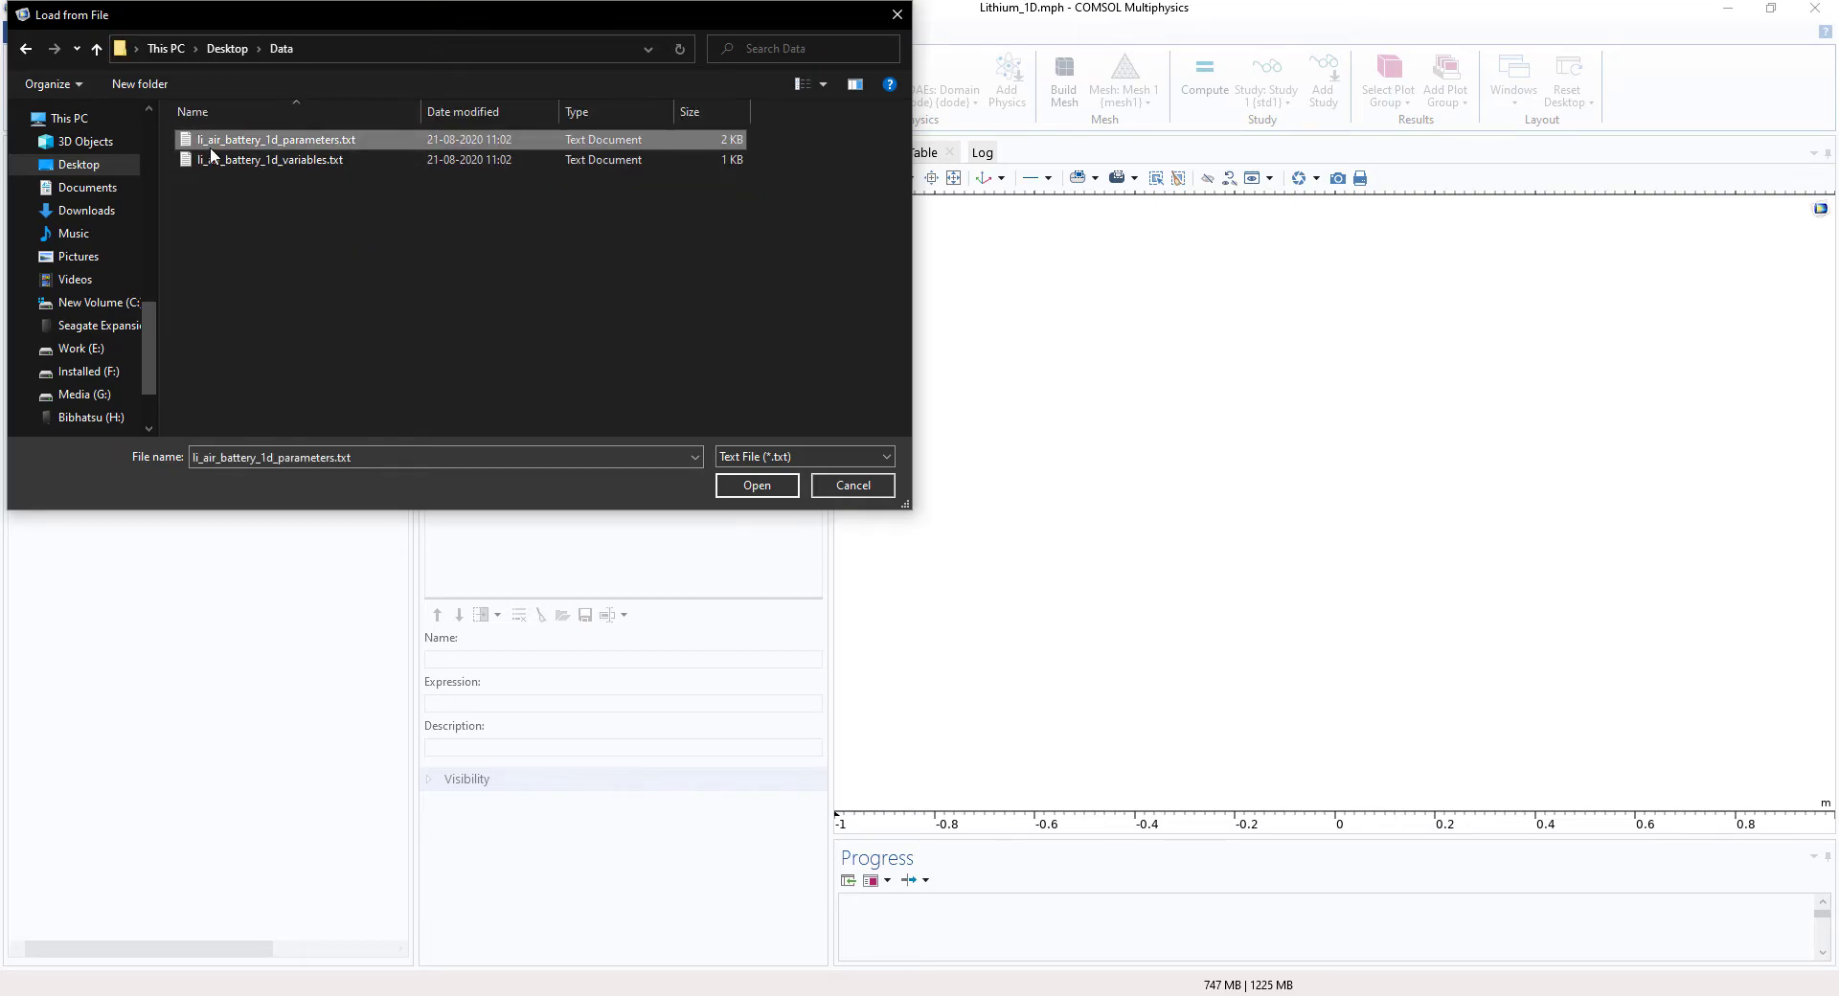
pyautogui.click(757, 484)
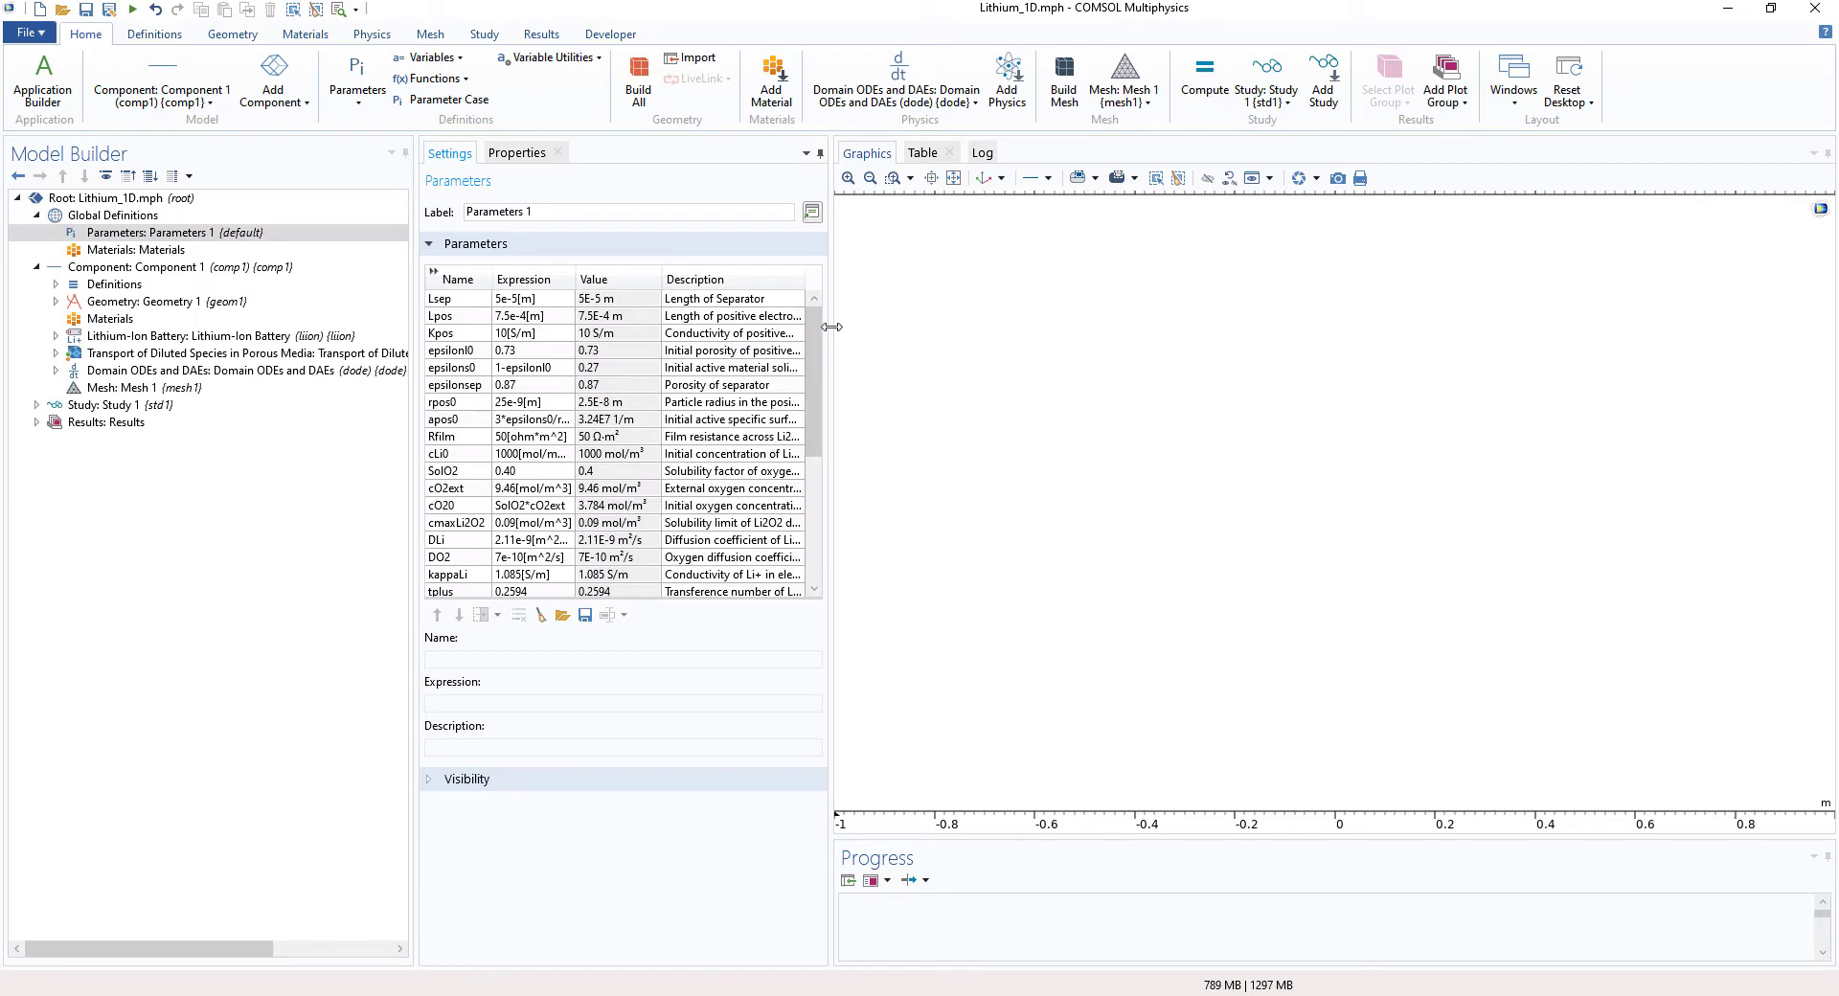
# - Widen the Settings panel and Description column, and stretch the table to show more rows
pyautogui.moveTo(829, 330); pyautogui.dragTo(1042, 330)
pyautogui.moveTo(795, 268); pyautogui.dragTo(678, 273)
pyautogui.moveTo(907, 279); pyautogui.dragTo(1014, 282)
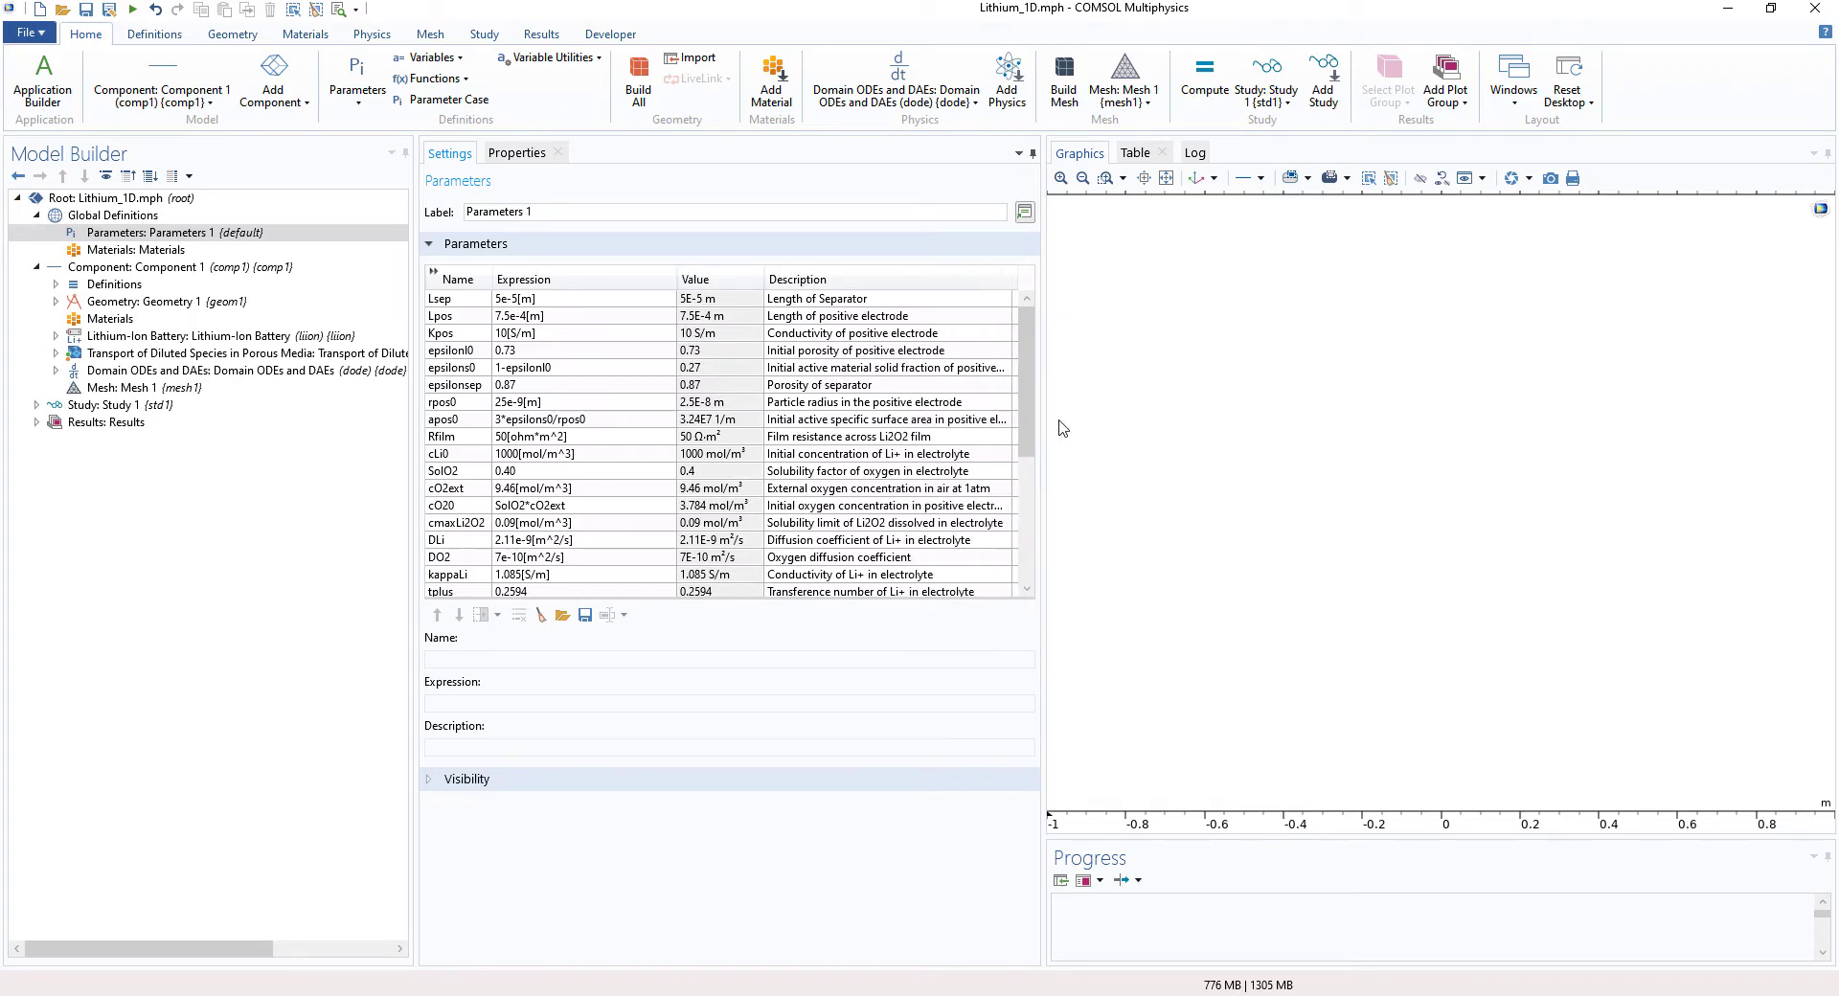
pyautogui.moveTo(1044, 417); pyautogui.dragTo(1128, 417)
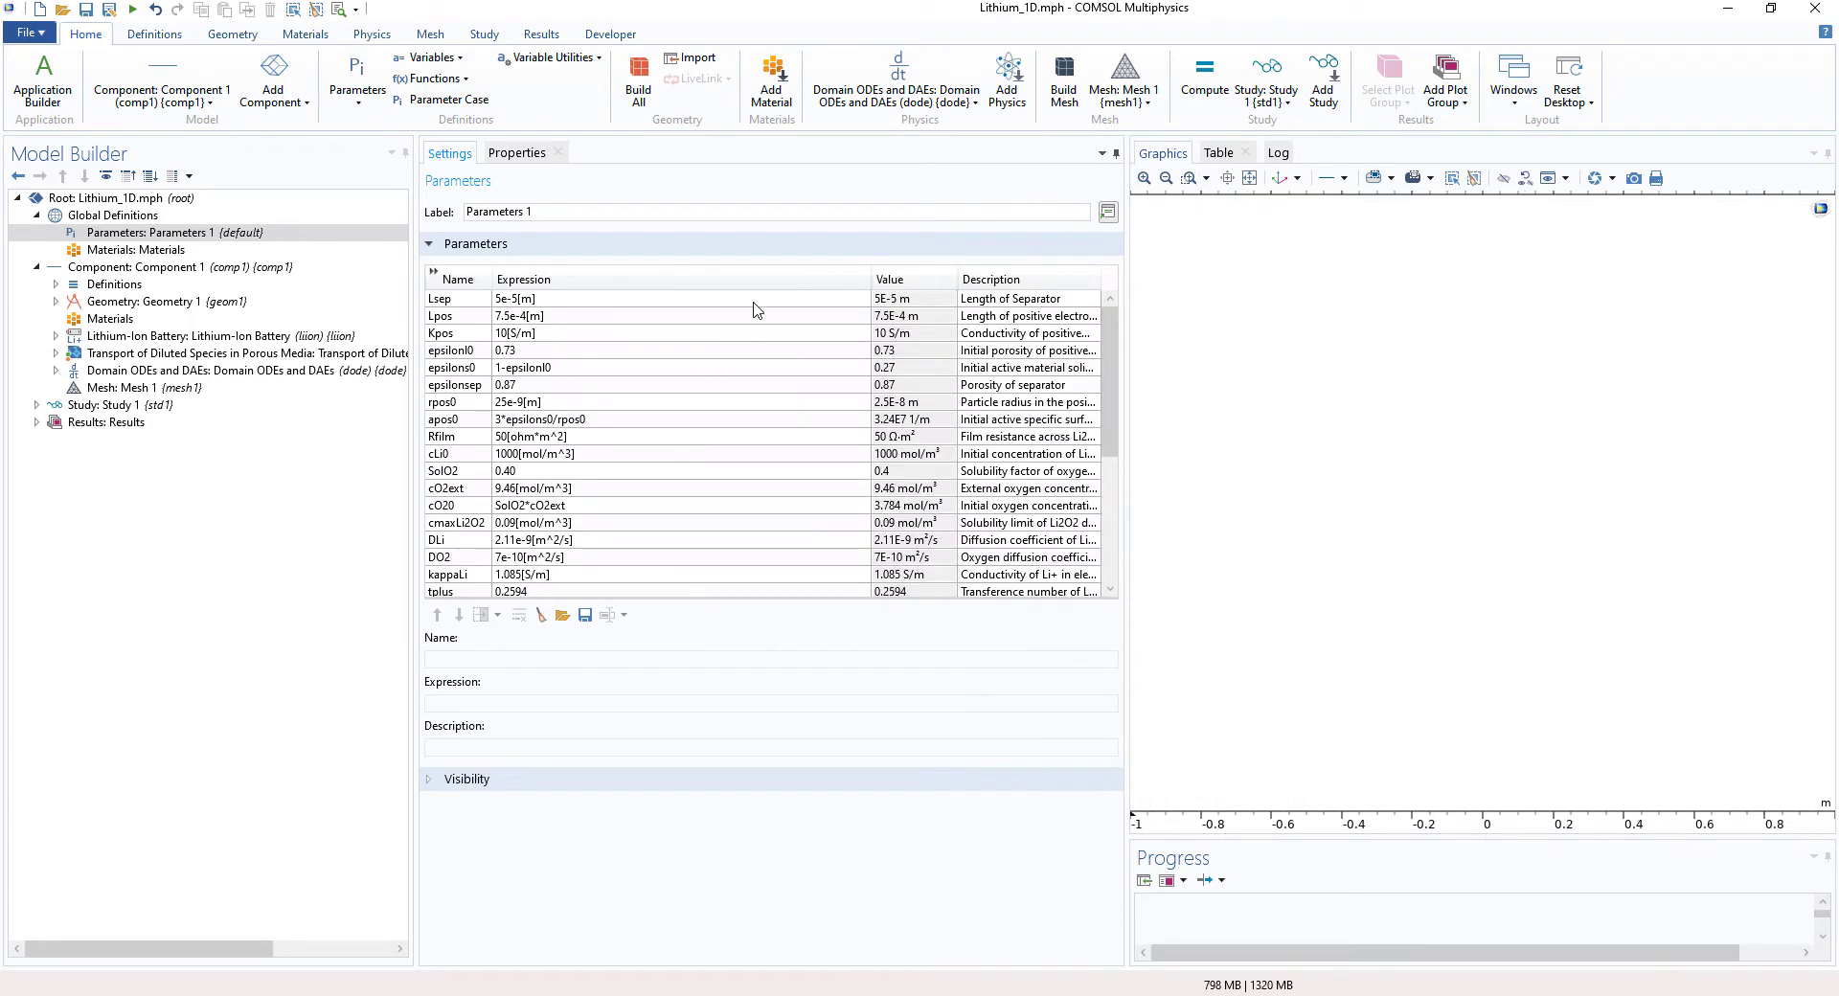
pyautogui.moveTo(867, 279); pyautogui.dragTo(626, 279)
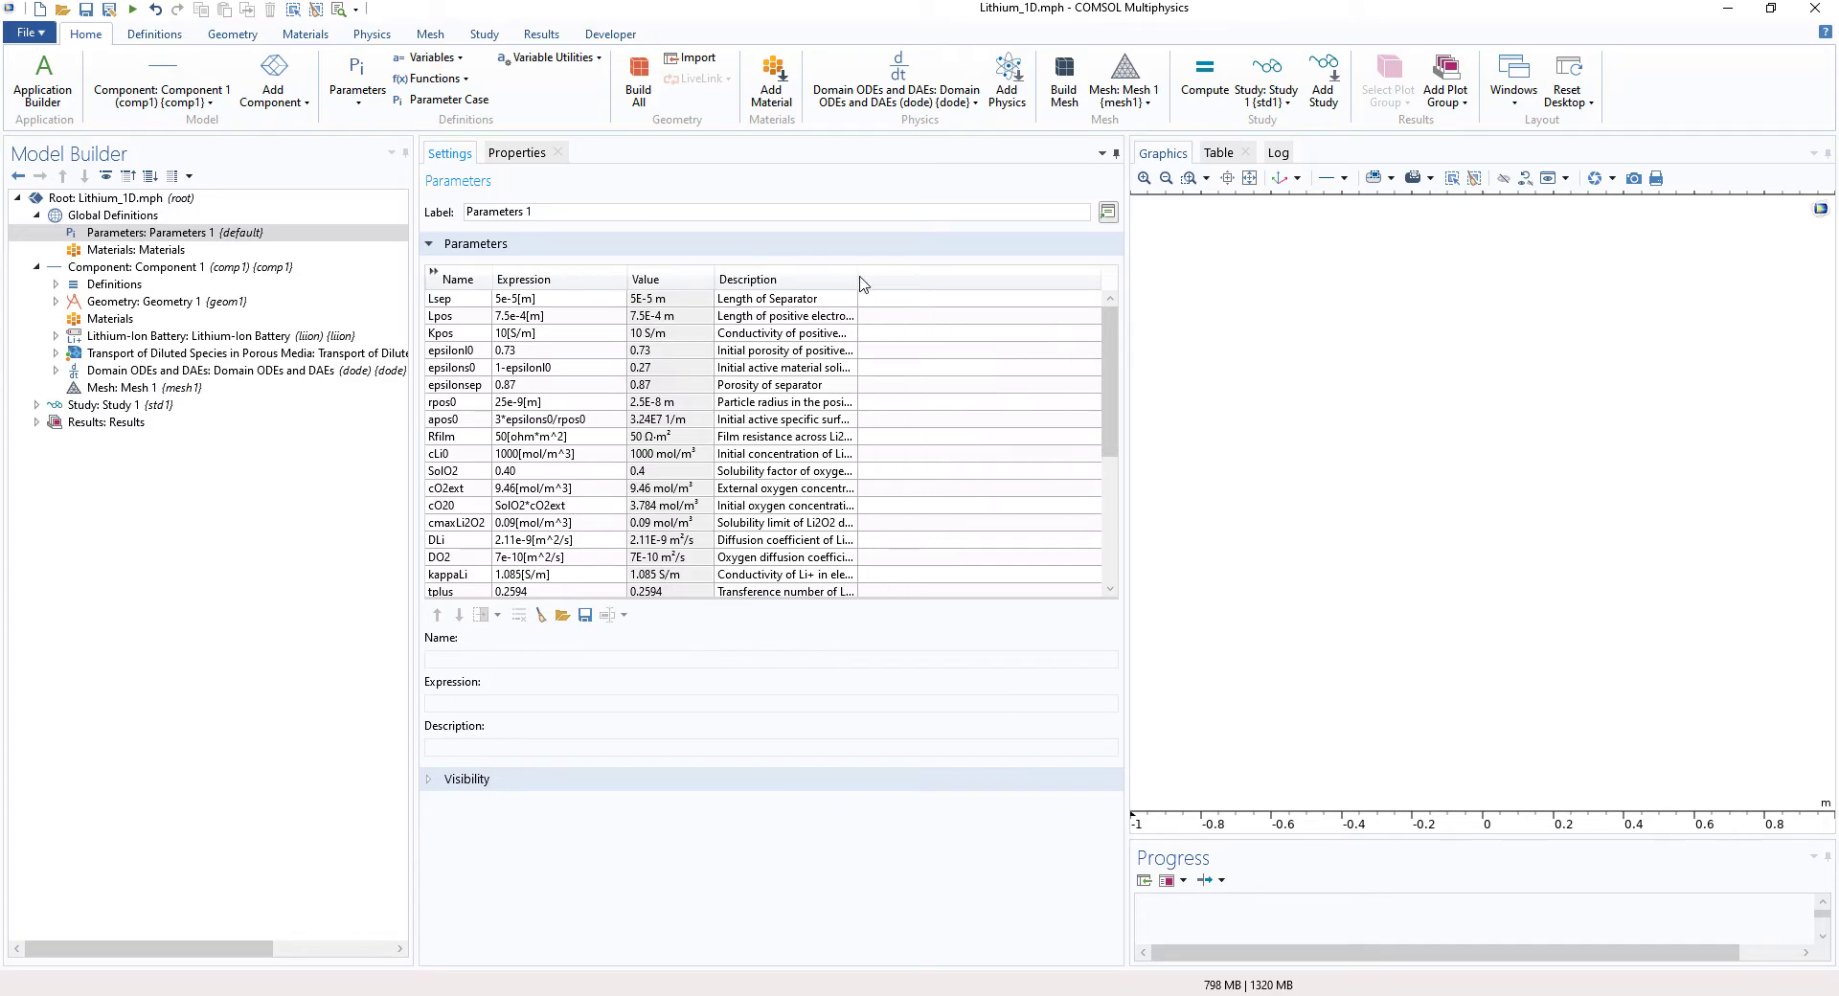
pyautogui.moveTo(859, 282); pyautogui.dragTo(1034, 282)
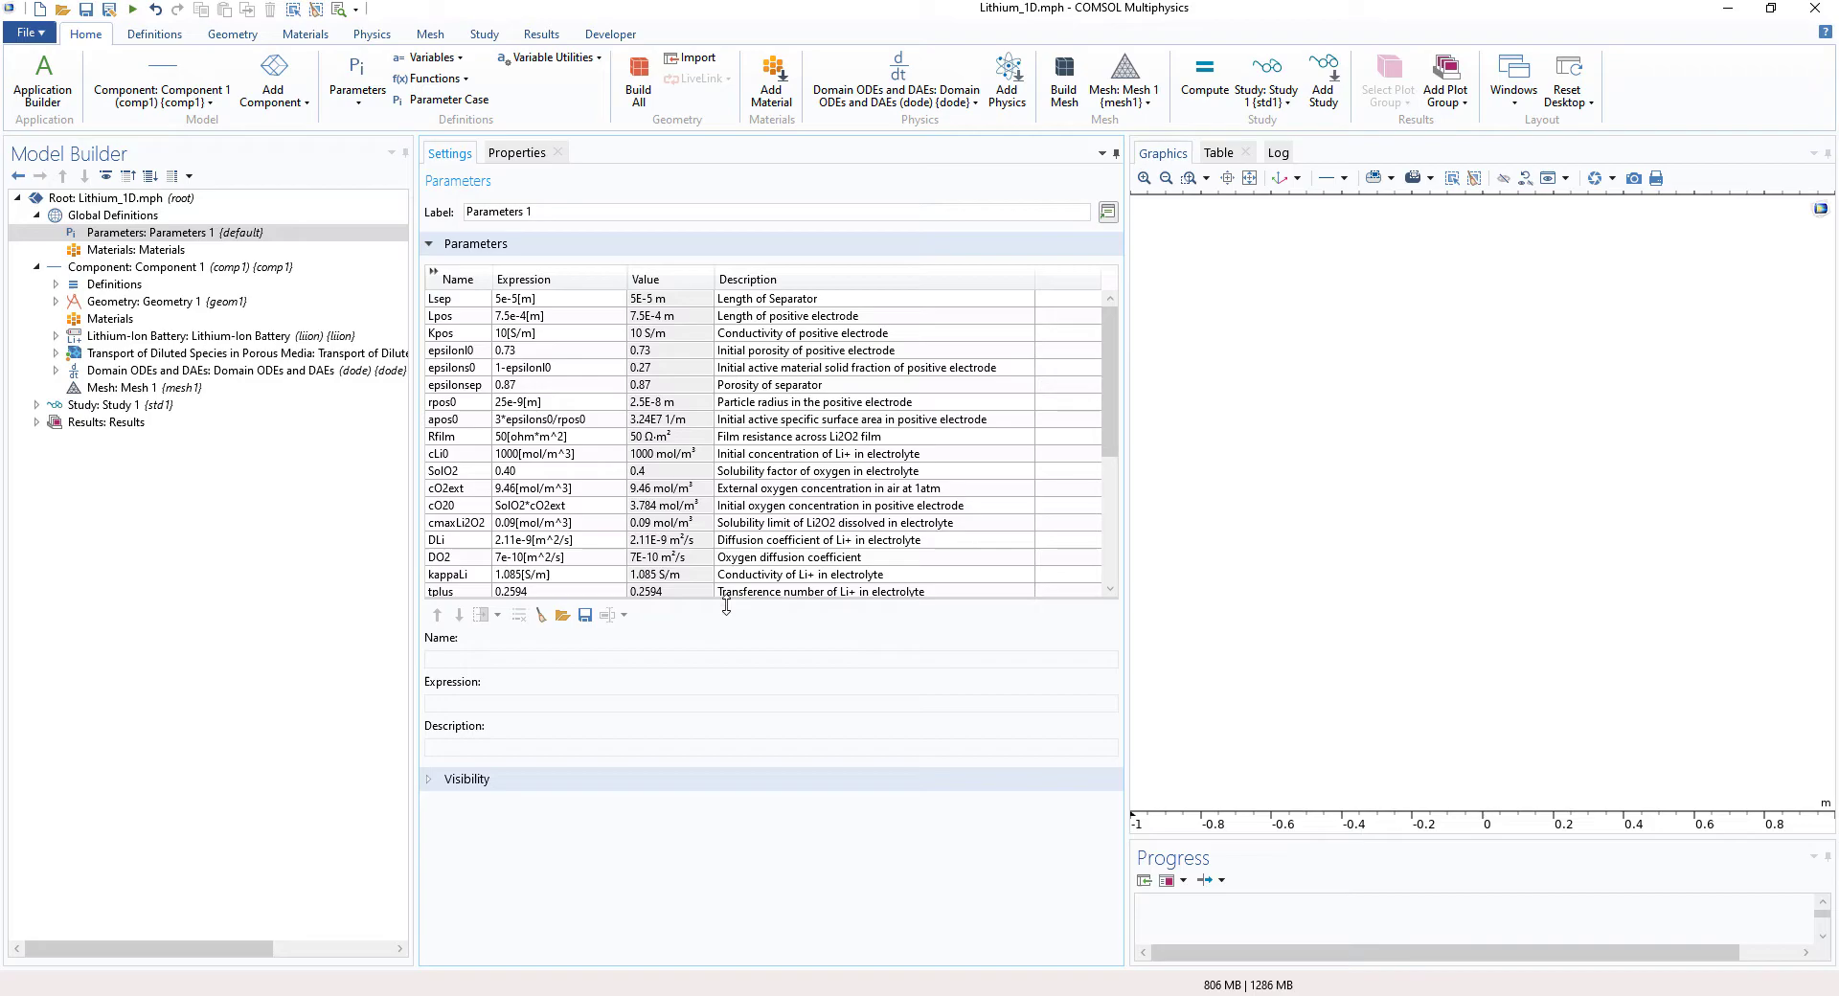
pyautogui.moveTo(726, 599); pyautogui.dragTo(741, 764)
# - Place Notepad beside the table and mark the spaces after Lpos, Kpos and apos0
pyautogui.hotkey('alt', 'Tab')
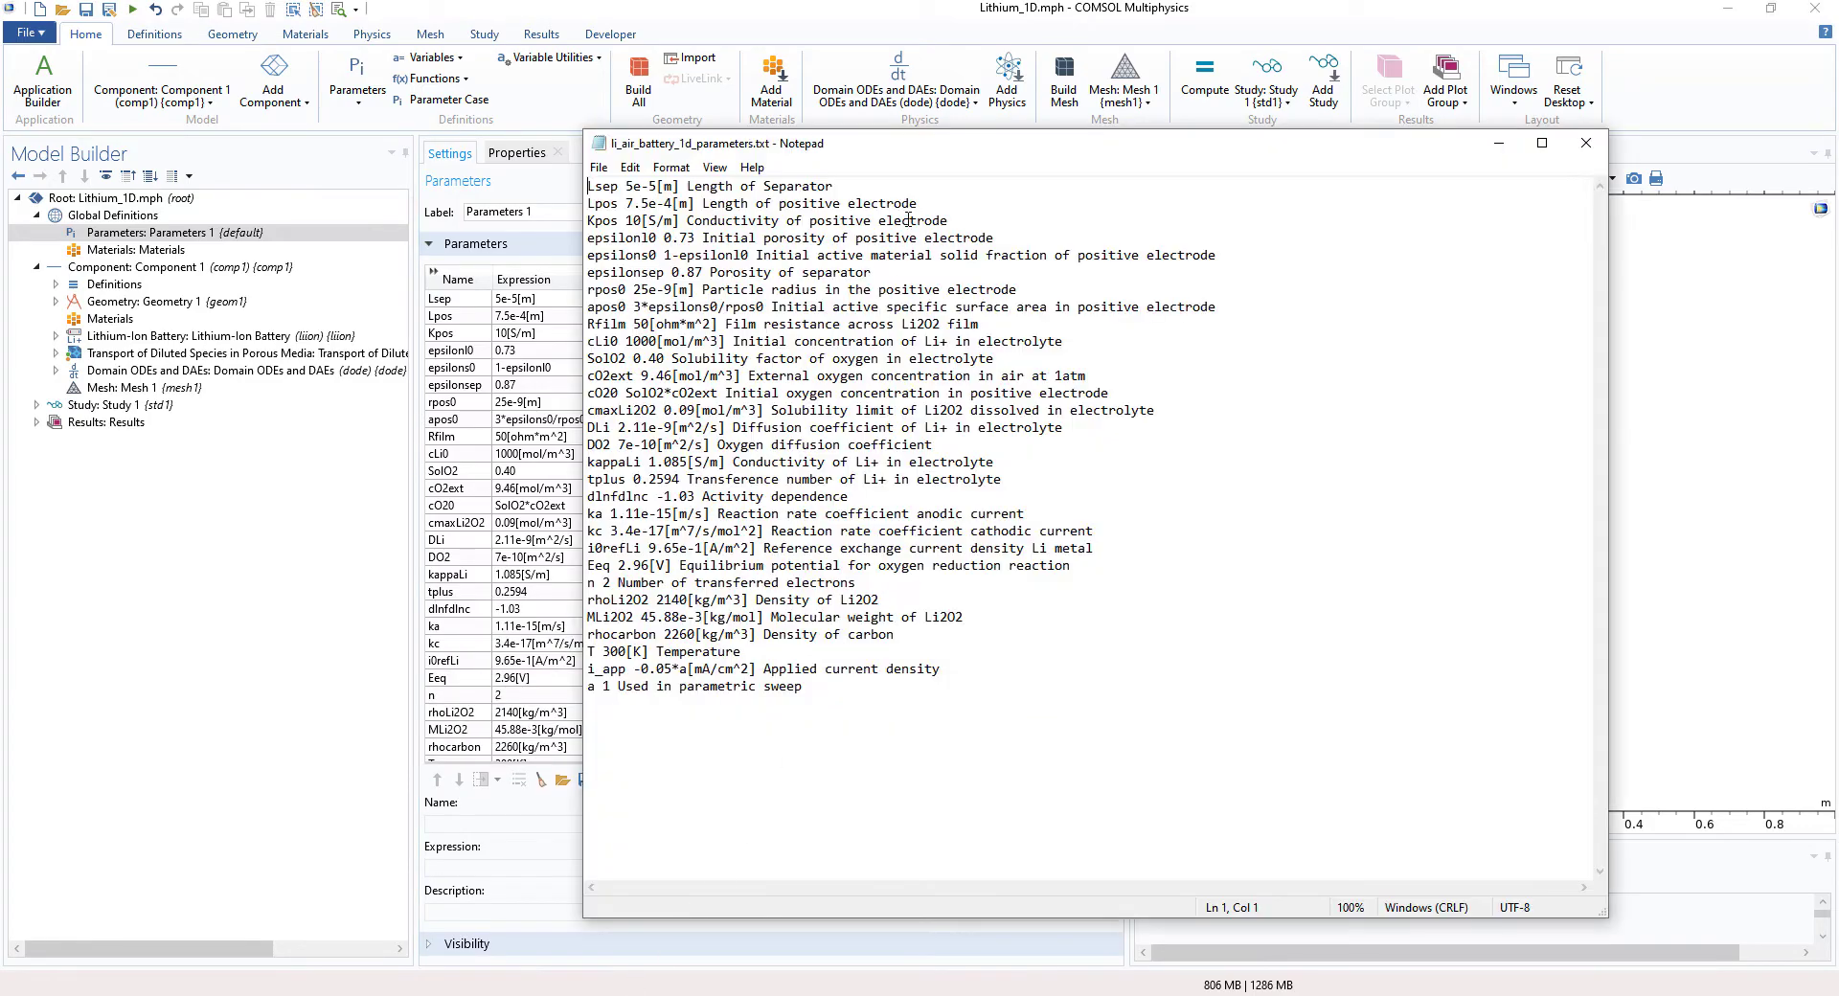
pyautogui.moveTo(920, 153); pyautogui.dragTo(1411, 234)
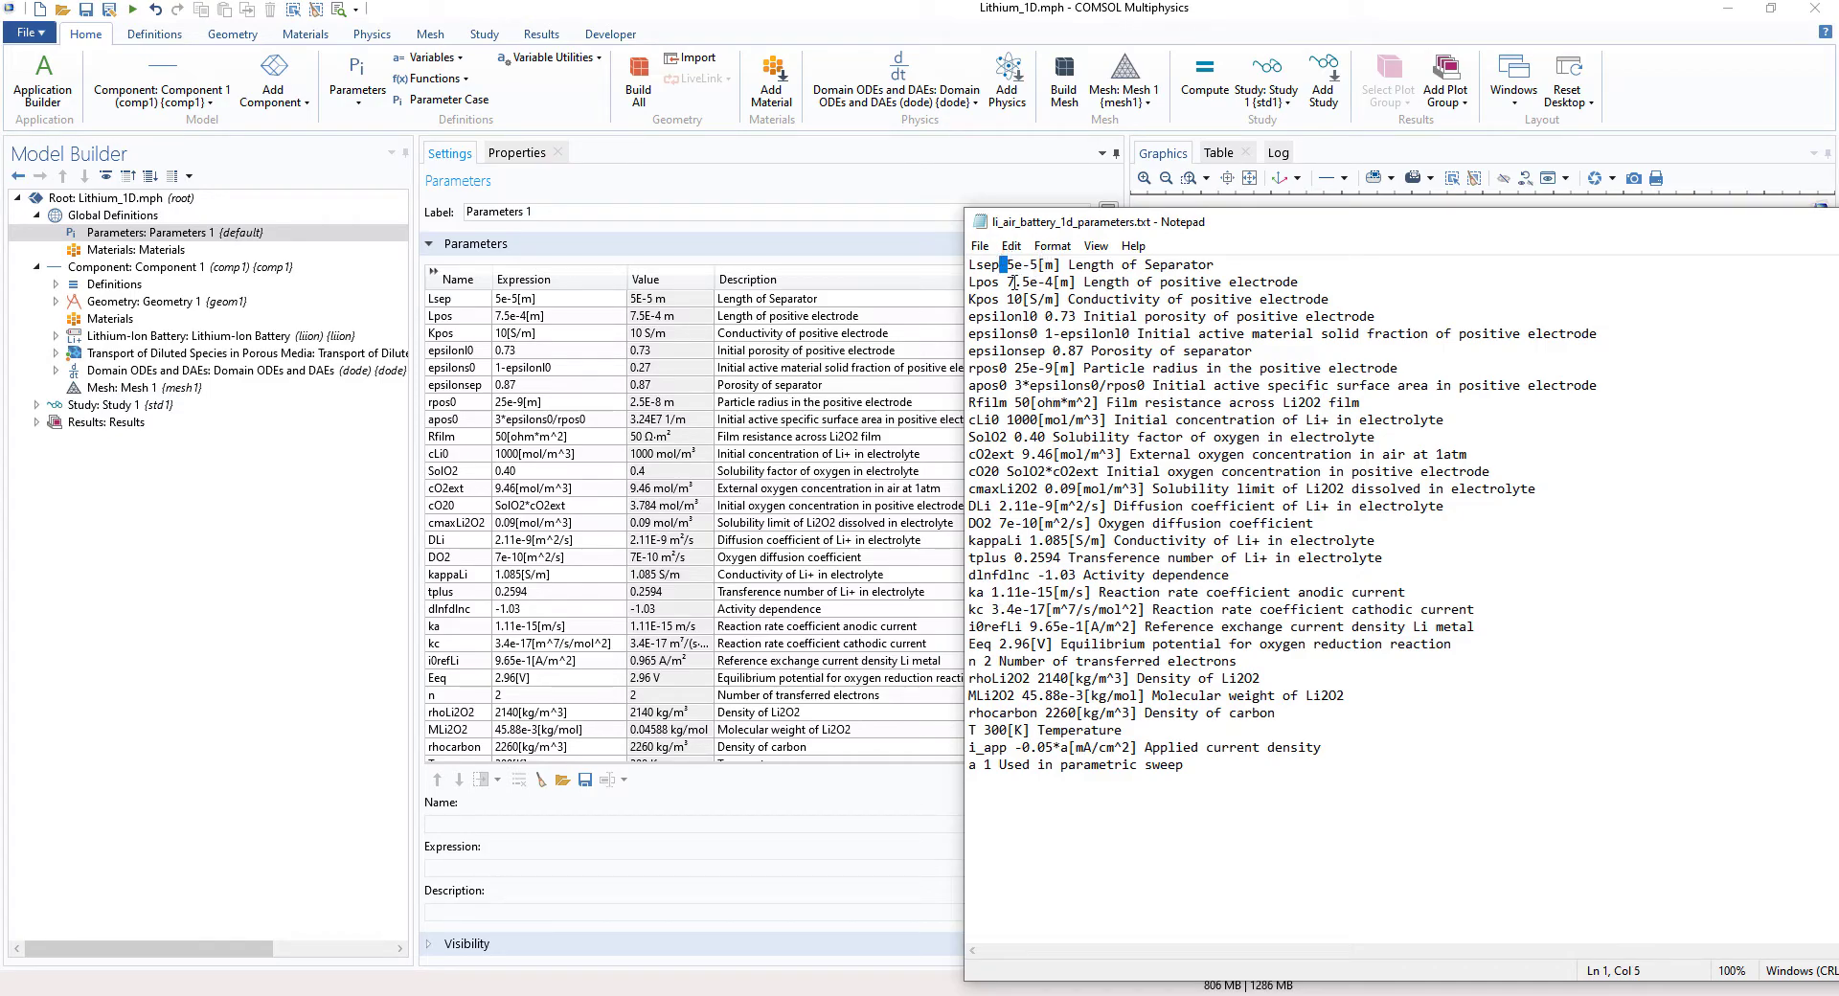
pyautogui.moveTo(1008, 283); pyautogui.dragTo(996, 300)
pyautogui.click(1015, 367)
pyautogui.moveTo(1015, 385); pyautogui.dragTo(1006, 385)
pyautogui.click(1057, 296)
# - Compare the Lsep row with the file, highlighting its 'Length of Separator' description and name
pyautogui.click(833, 301)
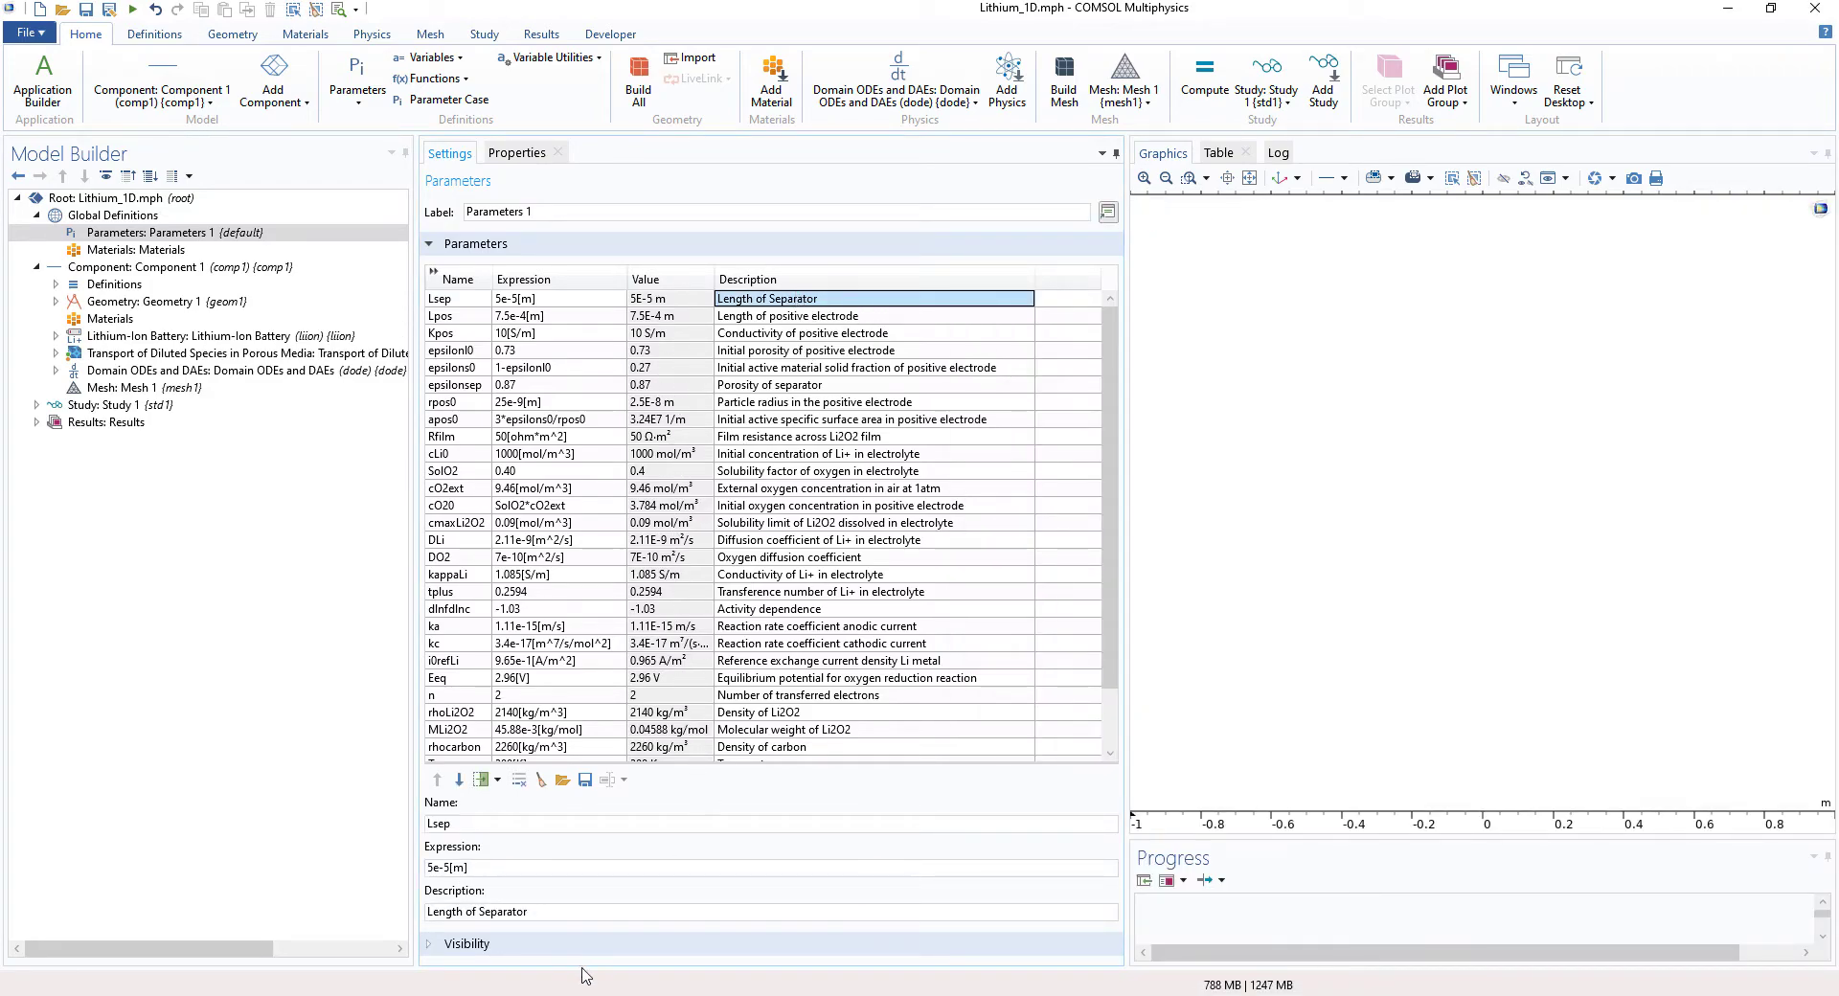
pyautogui.moveTo(586, 991)
pyautogui.click(541, 934)
pyautogui.click(1154, 299)
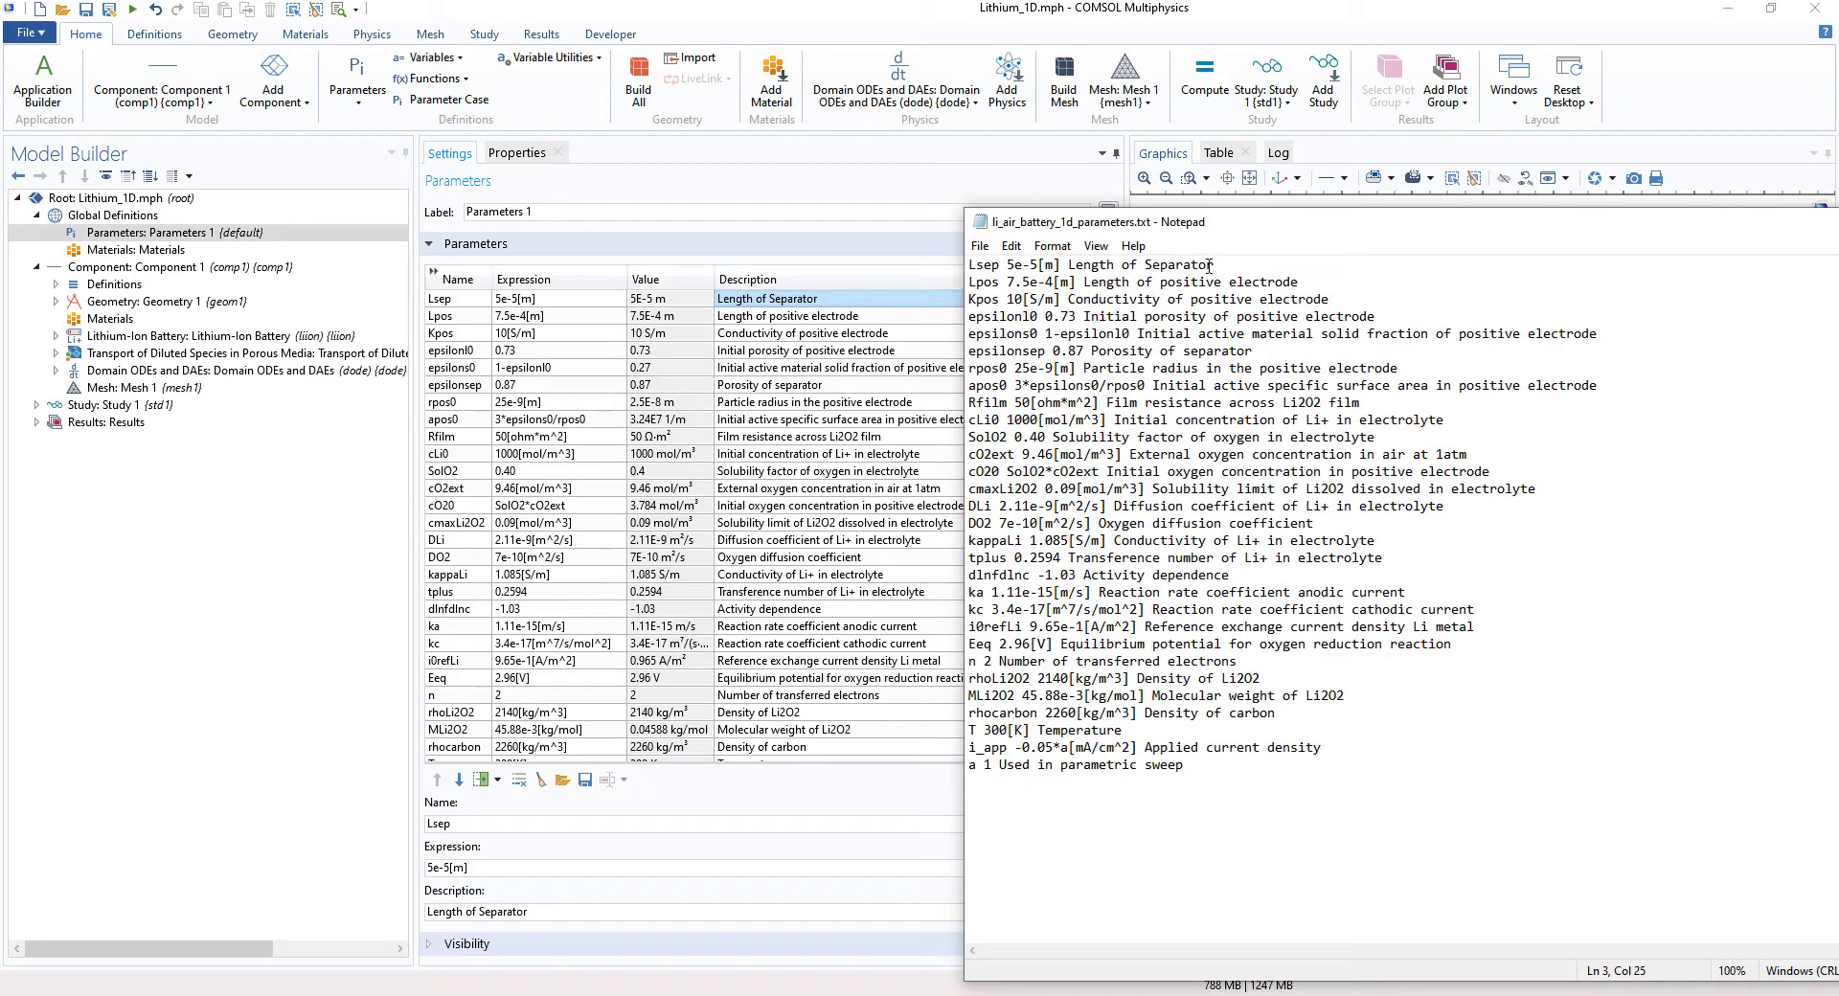
pyautogui.moveTo(1211, 265); pyautogui.dragTo(1067, 268)
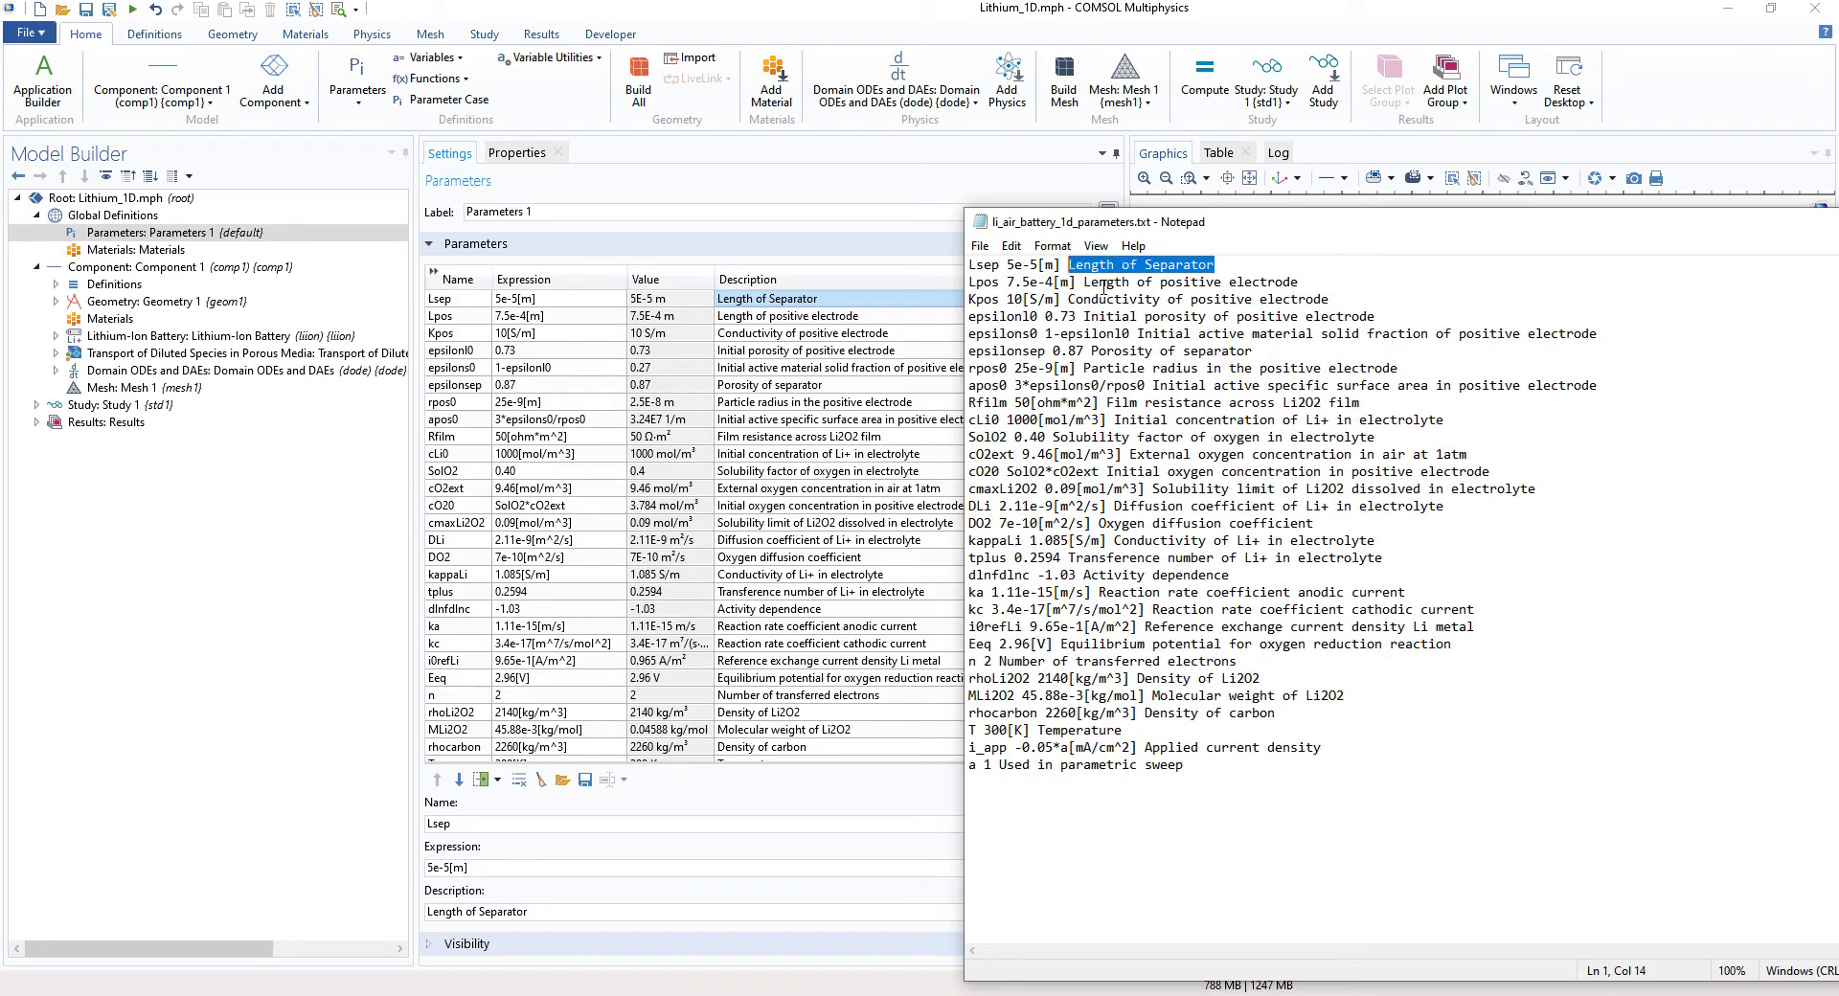
pyautogui.click(1193, 288)
pyautogui.click(1300, 283)
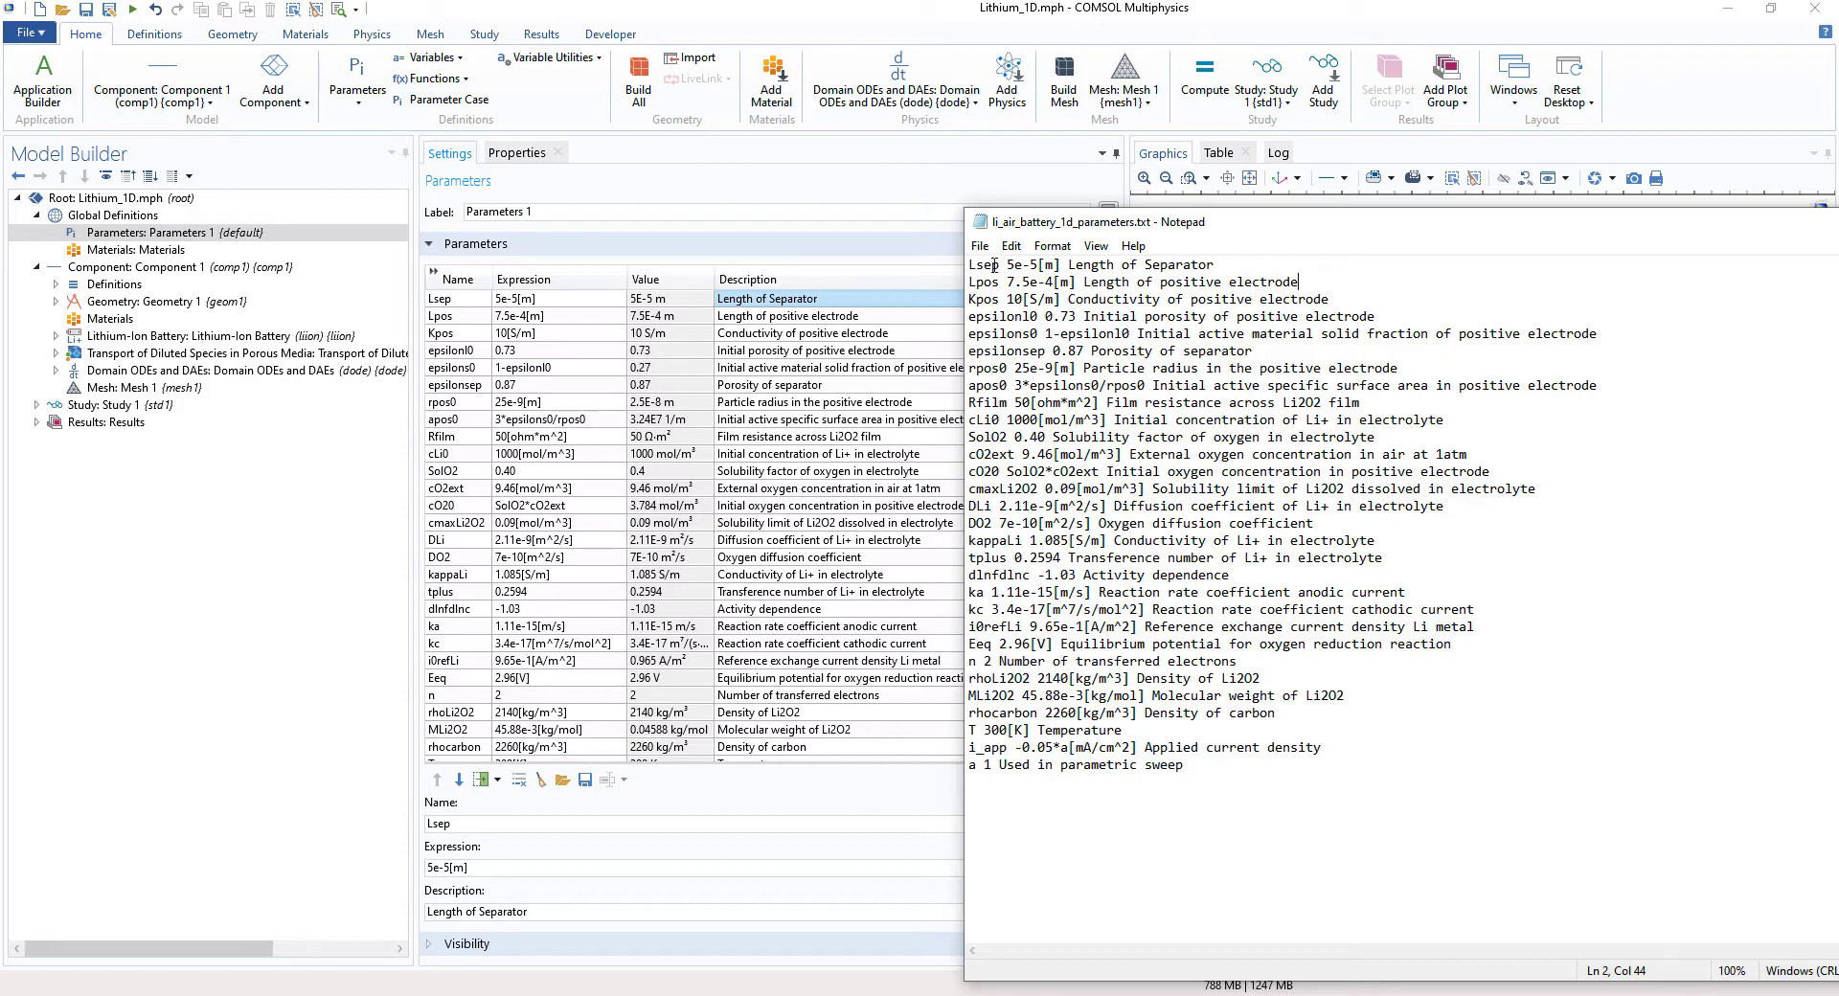
pyautogui.moveTo(1000, 265); pyautogui.dragTo(1213, 266)
pyautogui.click(1192, 401)
# - Reposition Notepad, highlight Lsep's [m] unit and description end, then close the text file
pyautogui.moveTo(1101, 221); pyautogui.dragTo(970, 184)
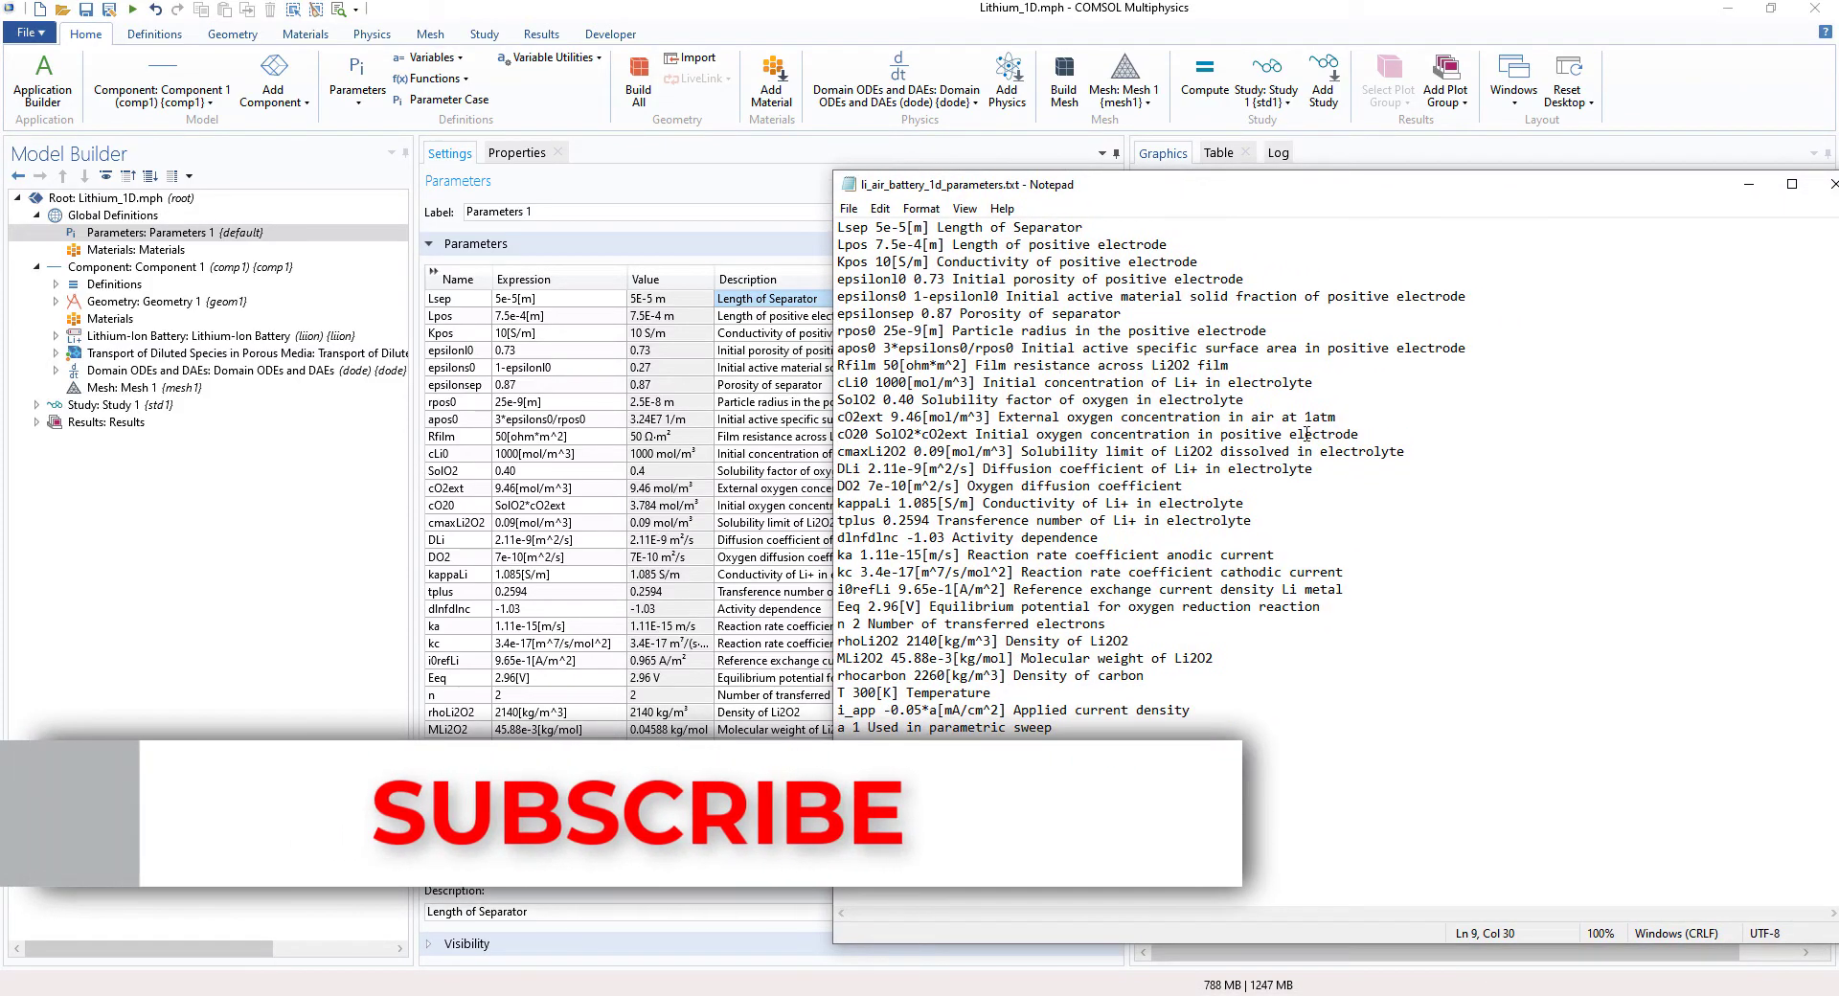
pyautogui.moveTo(1310, 192)
pyautogui.mouseDown()
pyautogui.moveTo(1339, 155)
pyautogui.moveTo(1242, 156)
pyautogui.moveTo(1309, 157)
pyautogui.mouseUp()
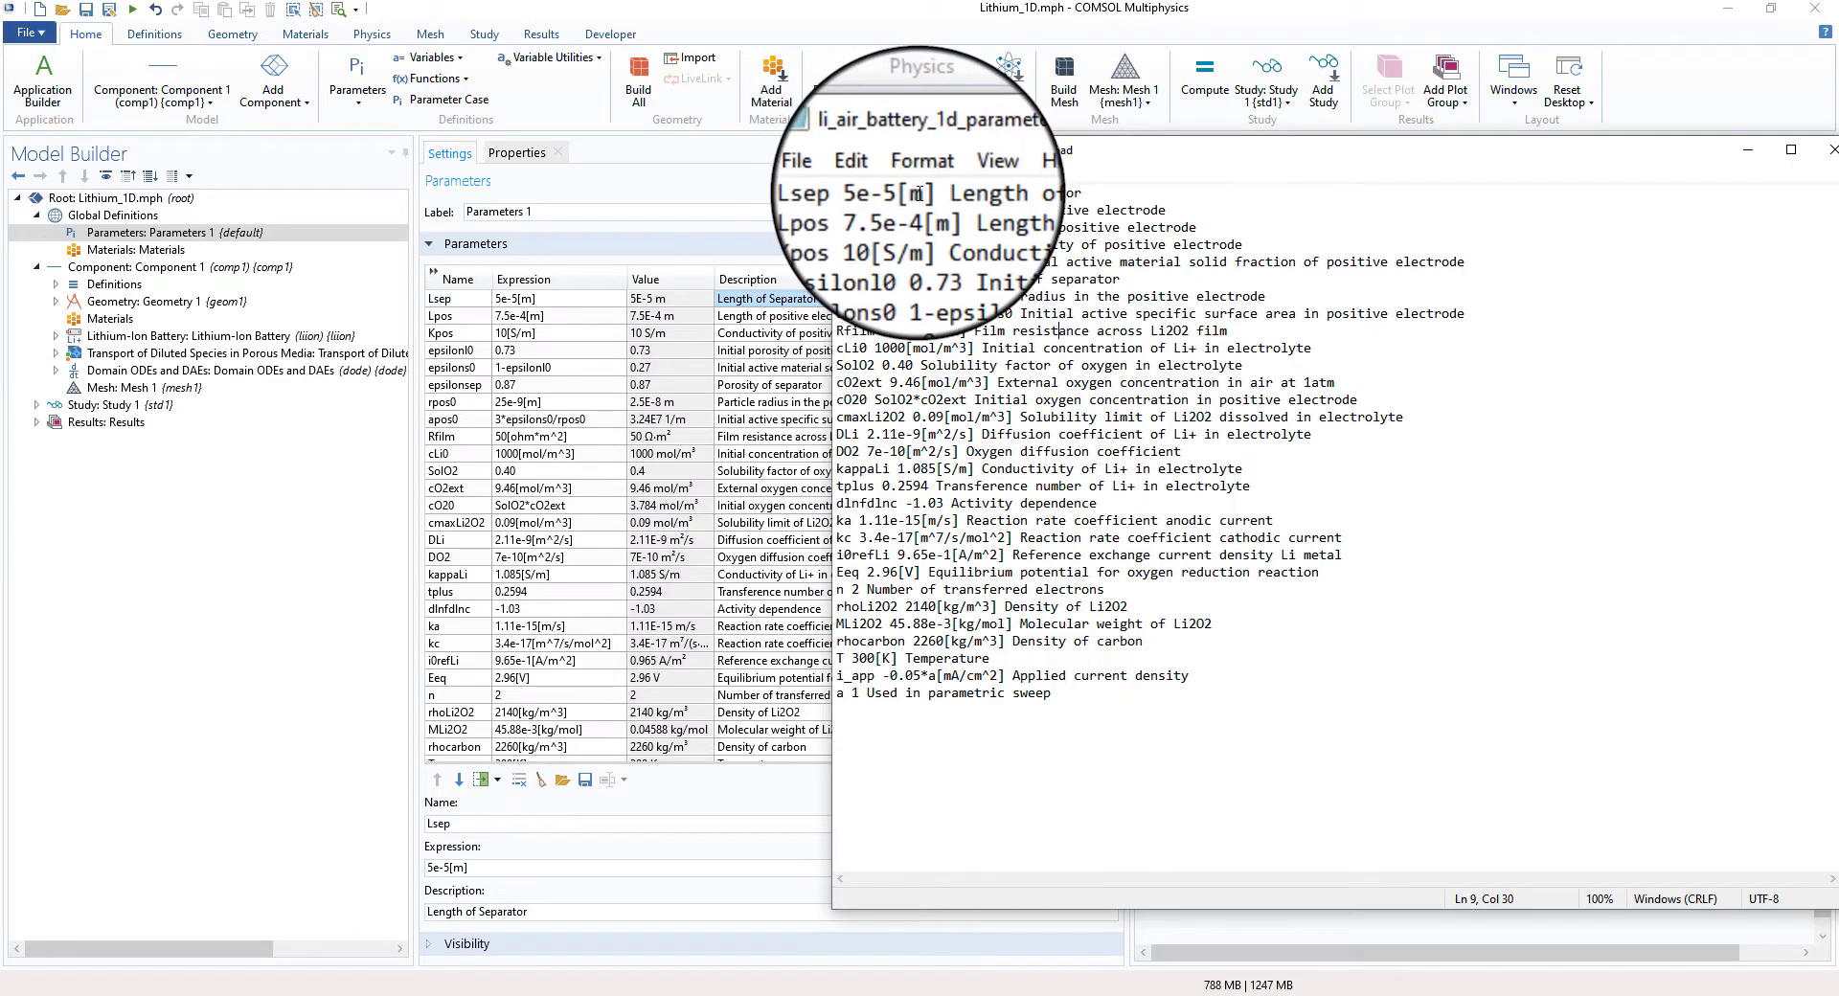
pyautogui.moveTo(927, 192); pyautogui.dragTo(906, 192)
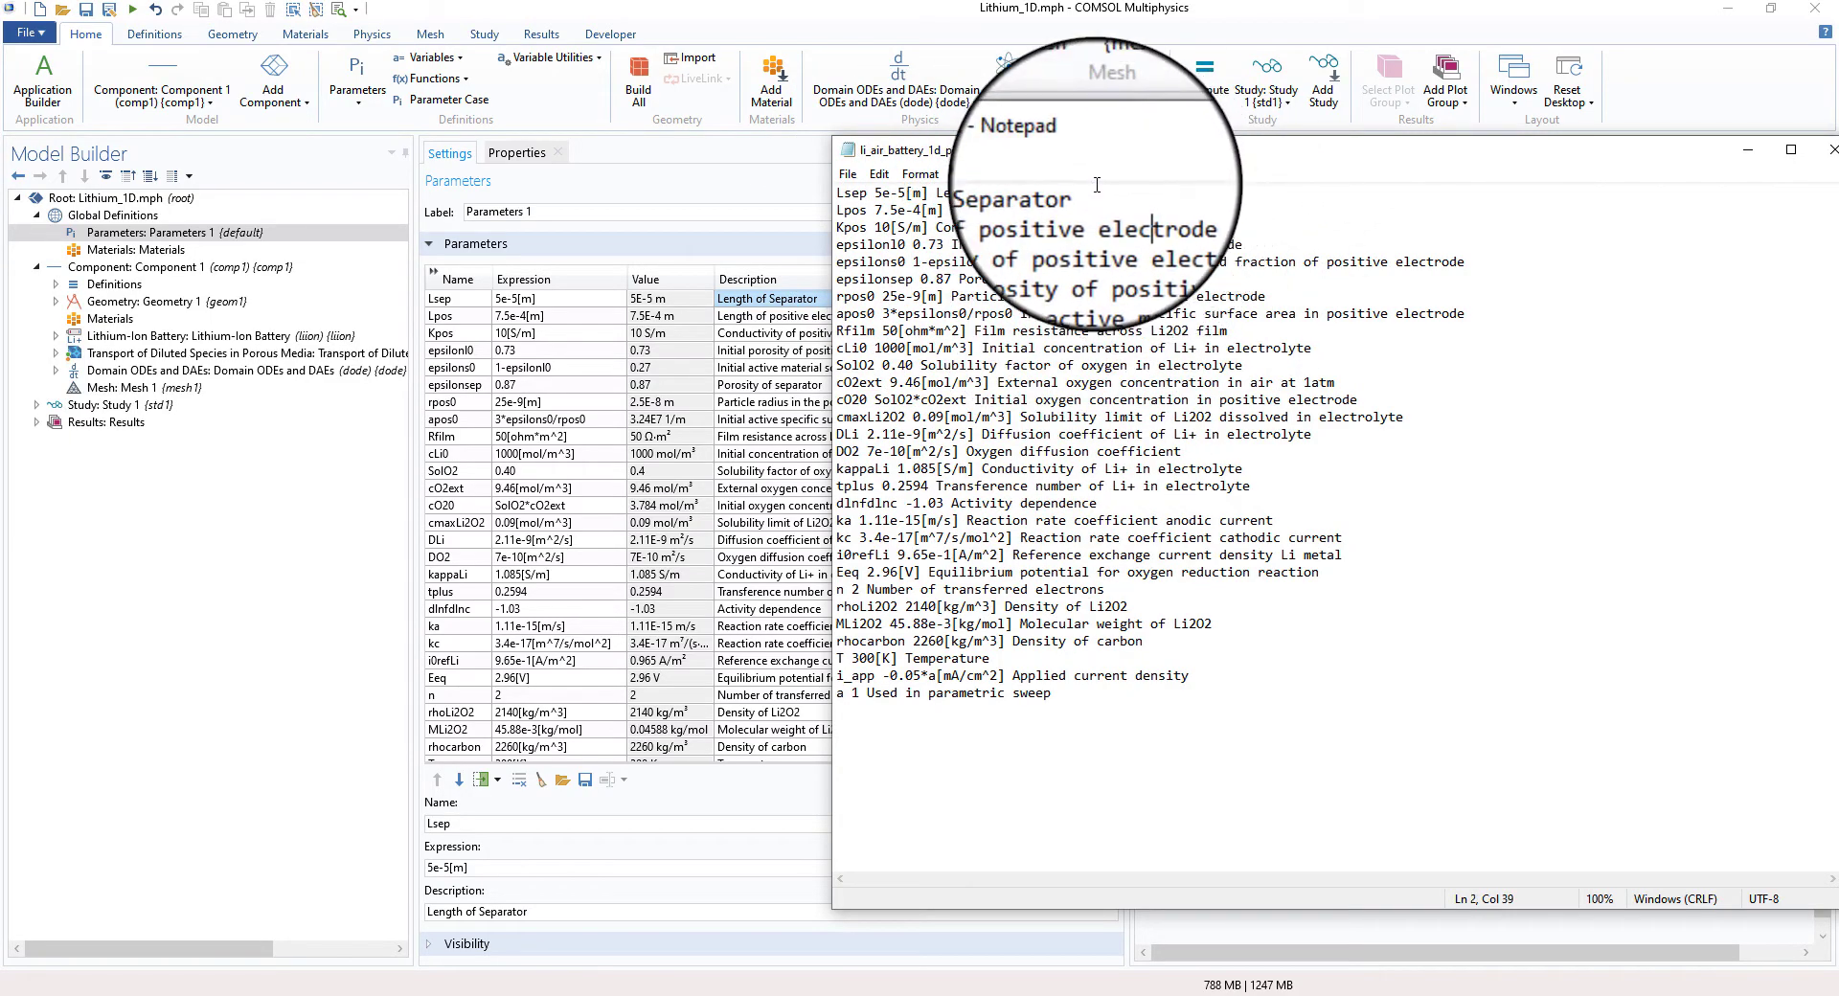
pyautogui.moveTo(1082, 193); pyautogui.dragTo(1028, 192)
pyautogui.click(996, 245)
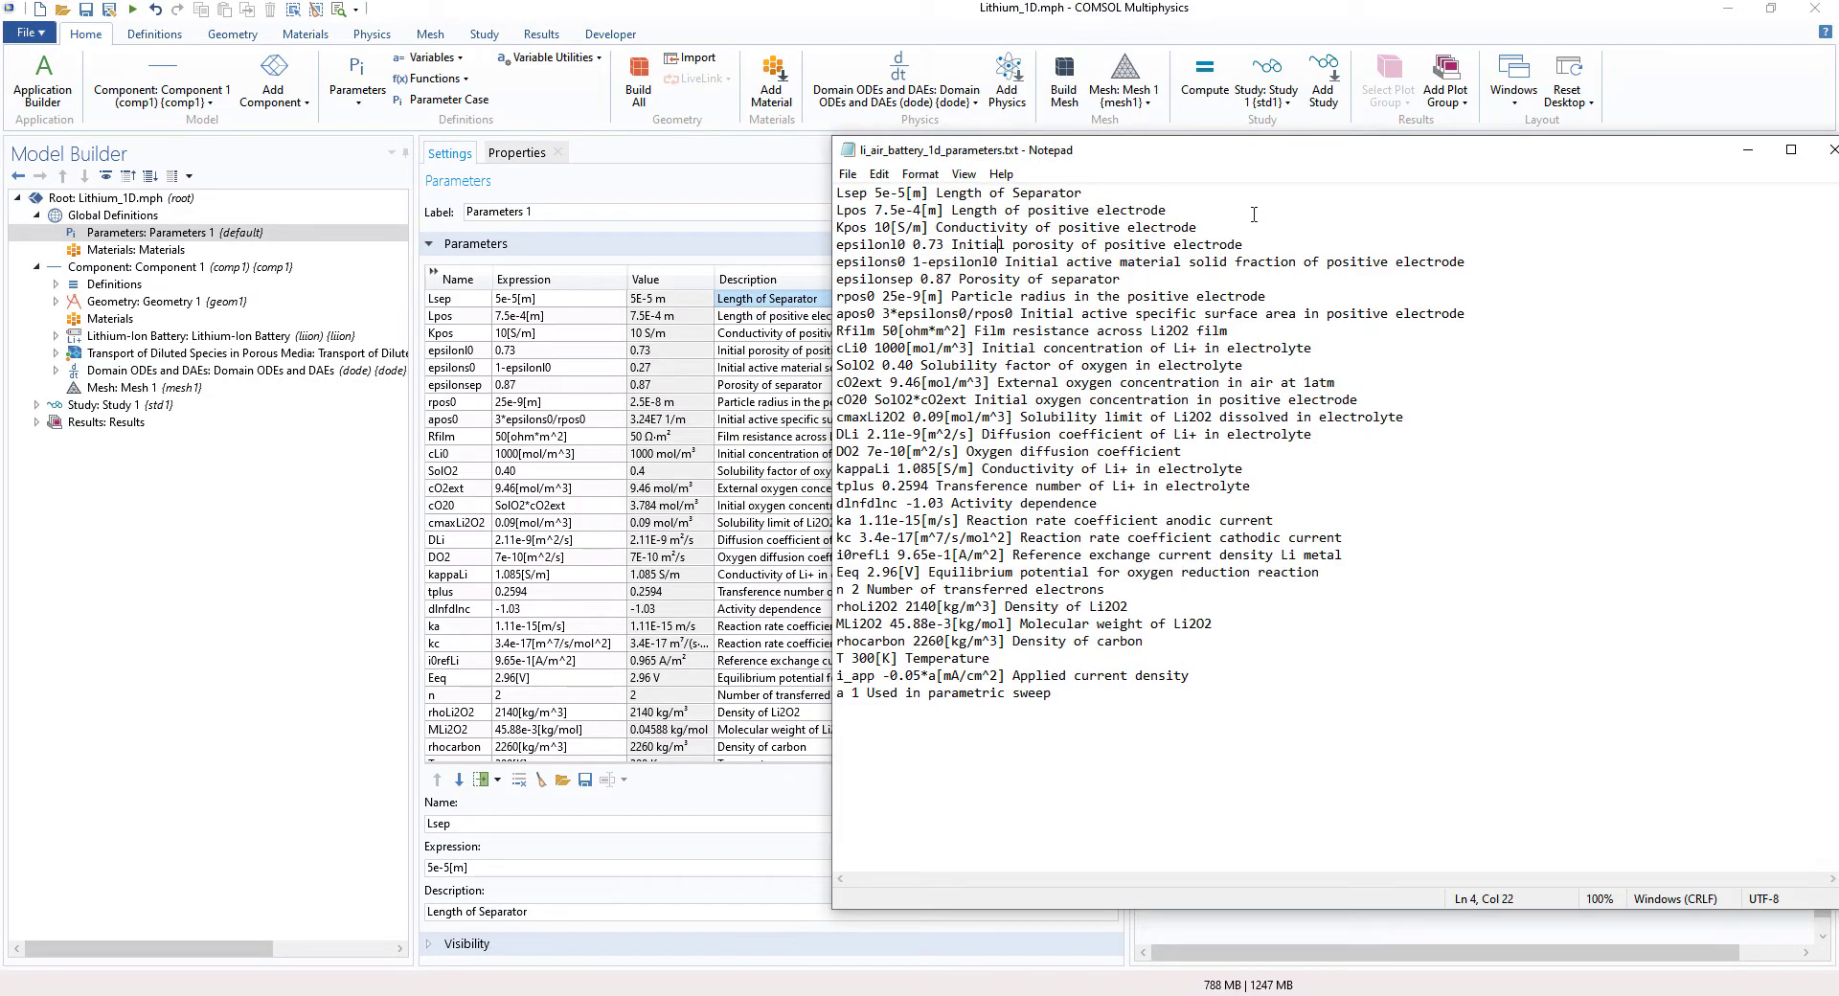
pyautogui.moveTo(1265, 153); pyautogui.dragTo(1221, 153)
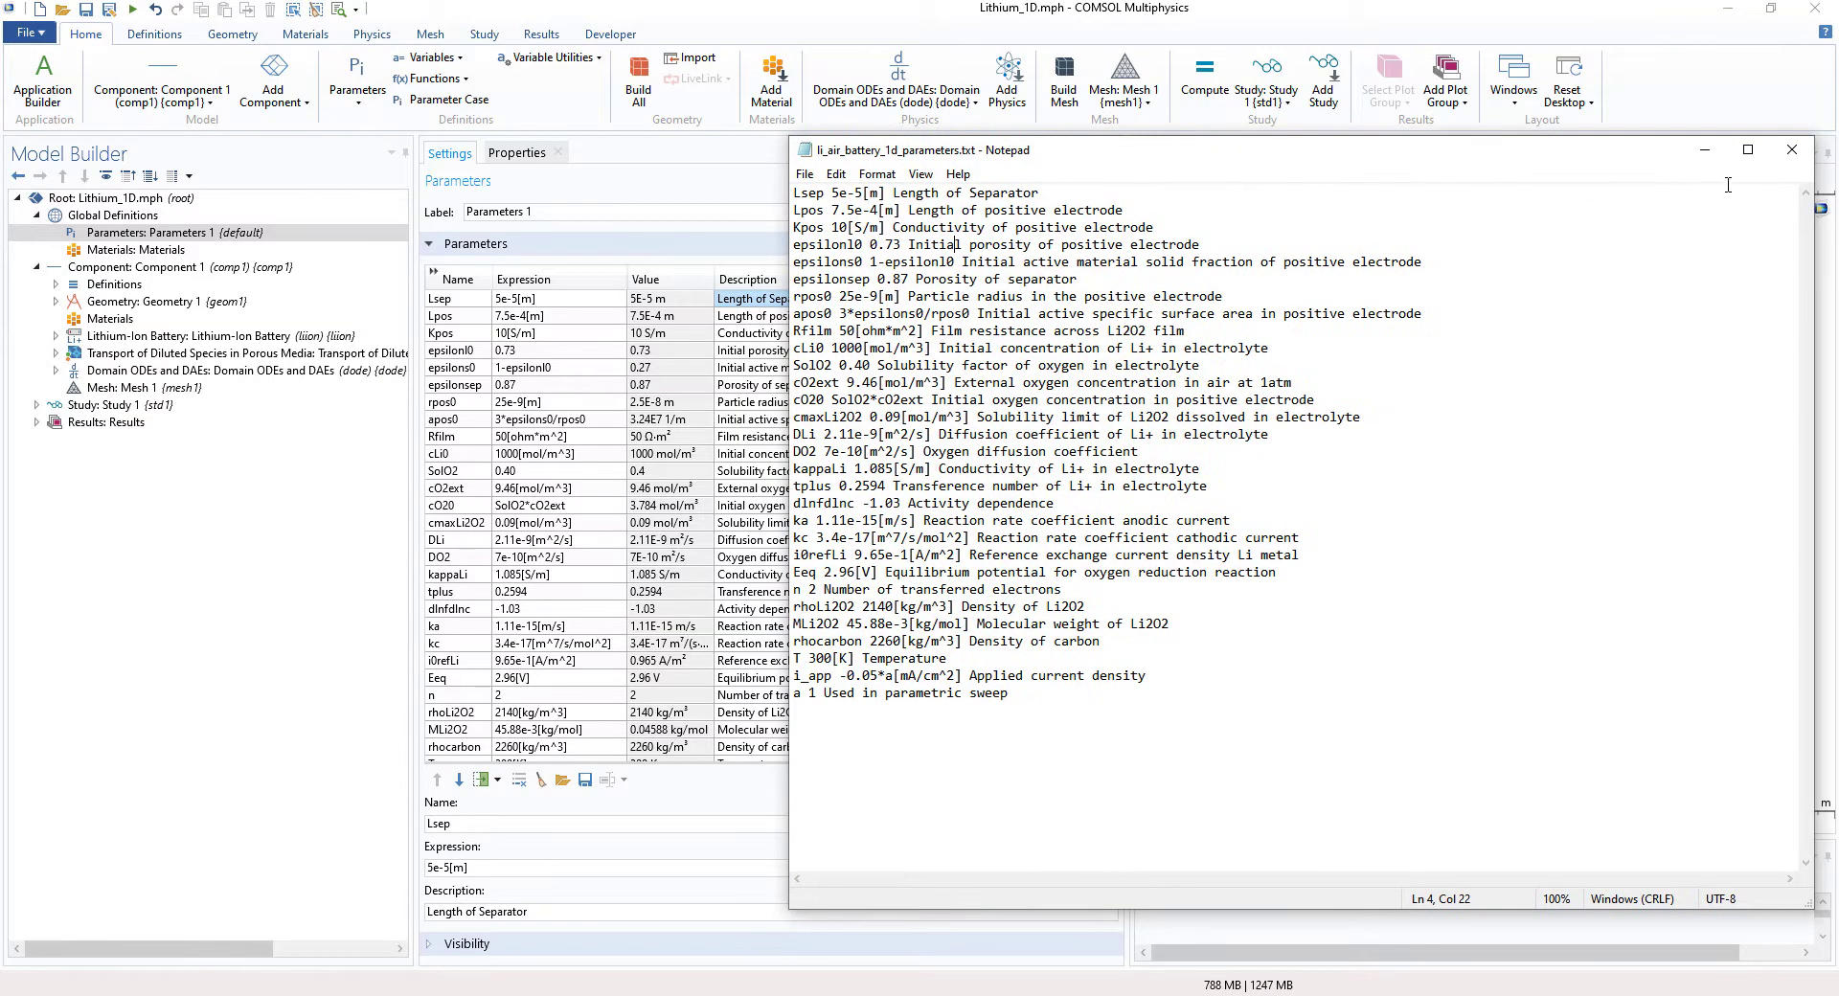
pyautogui.click(1792, 149)
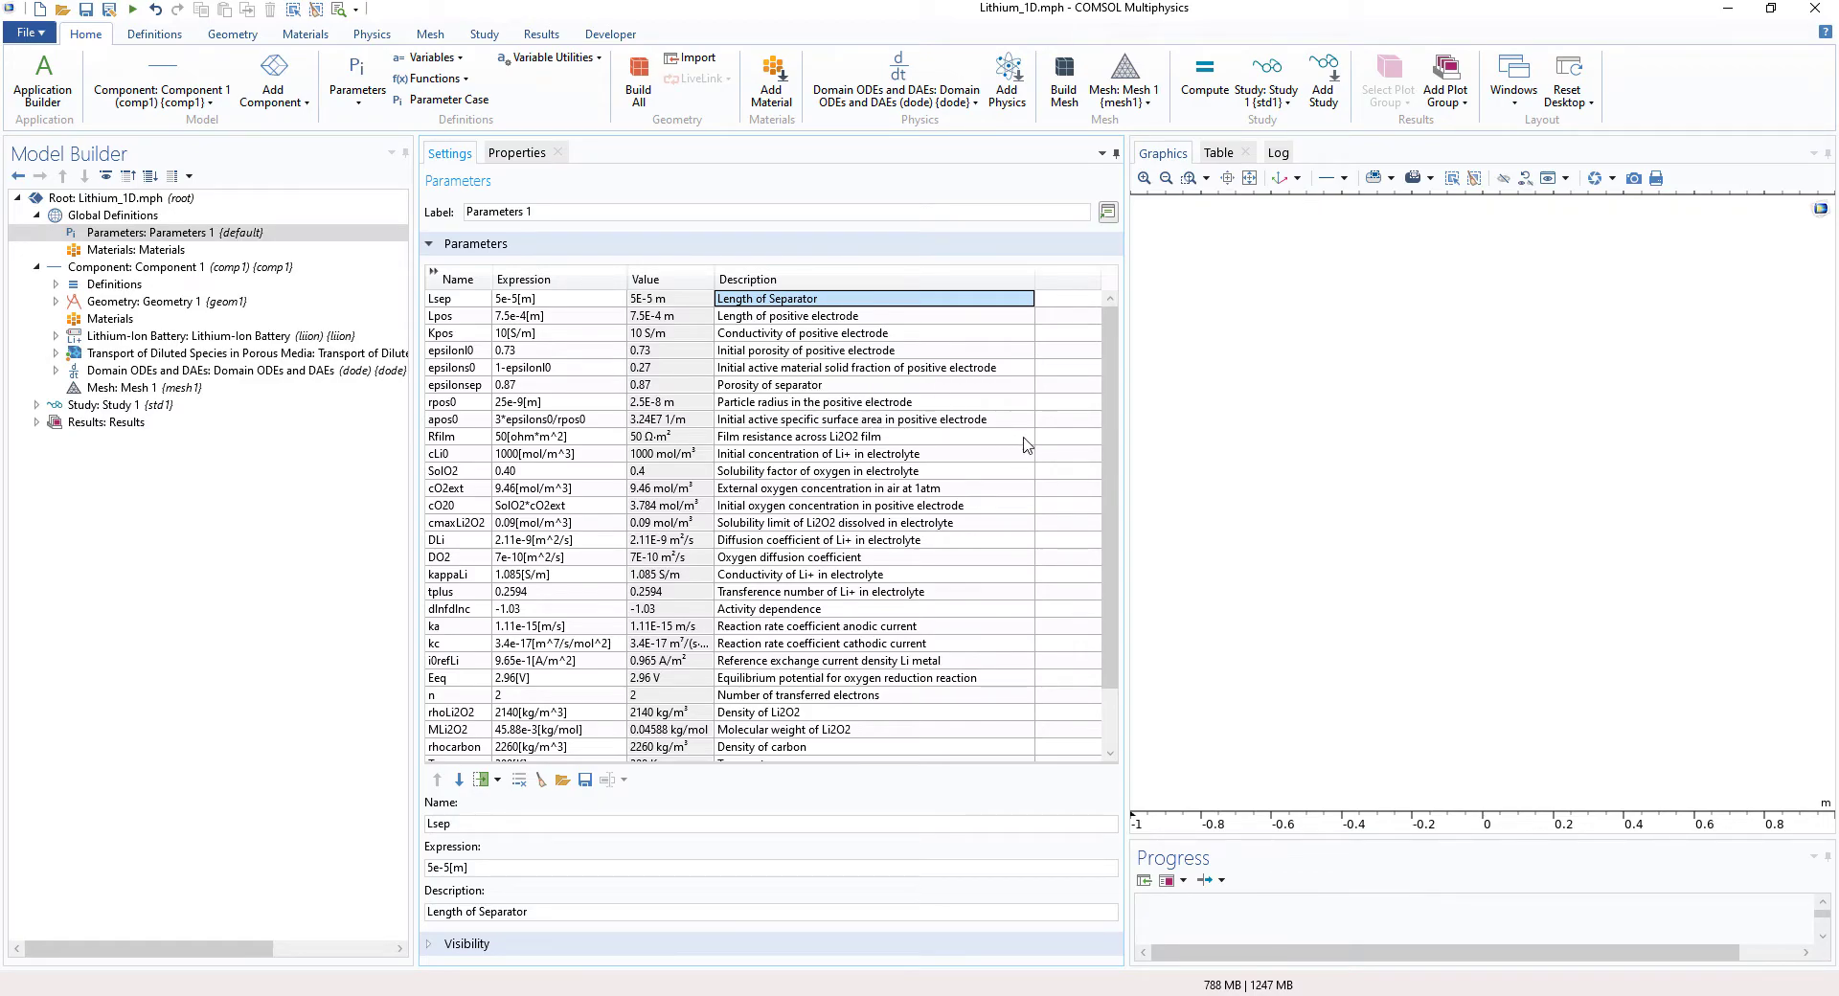
# - Scroll the Parameters table down to its last rows, T, i_app and a
pyautogui.scroll(-1, 1106, 552)
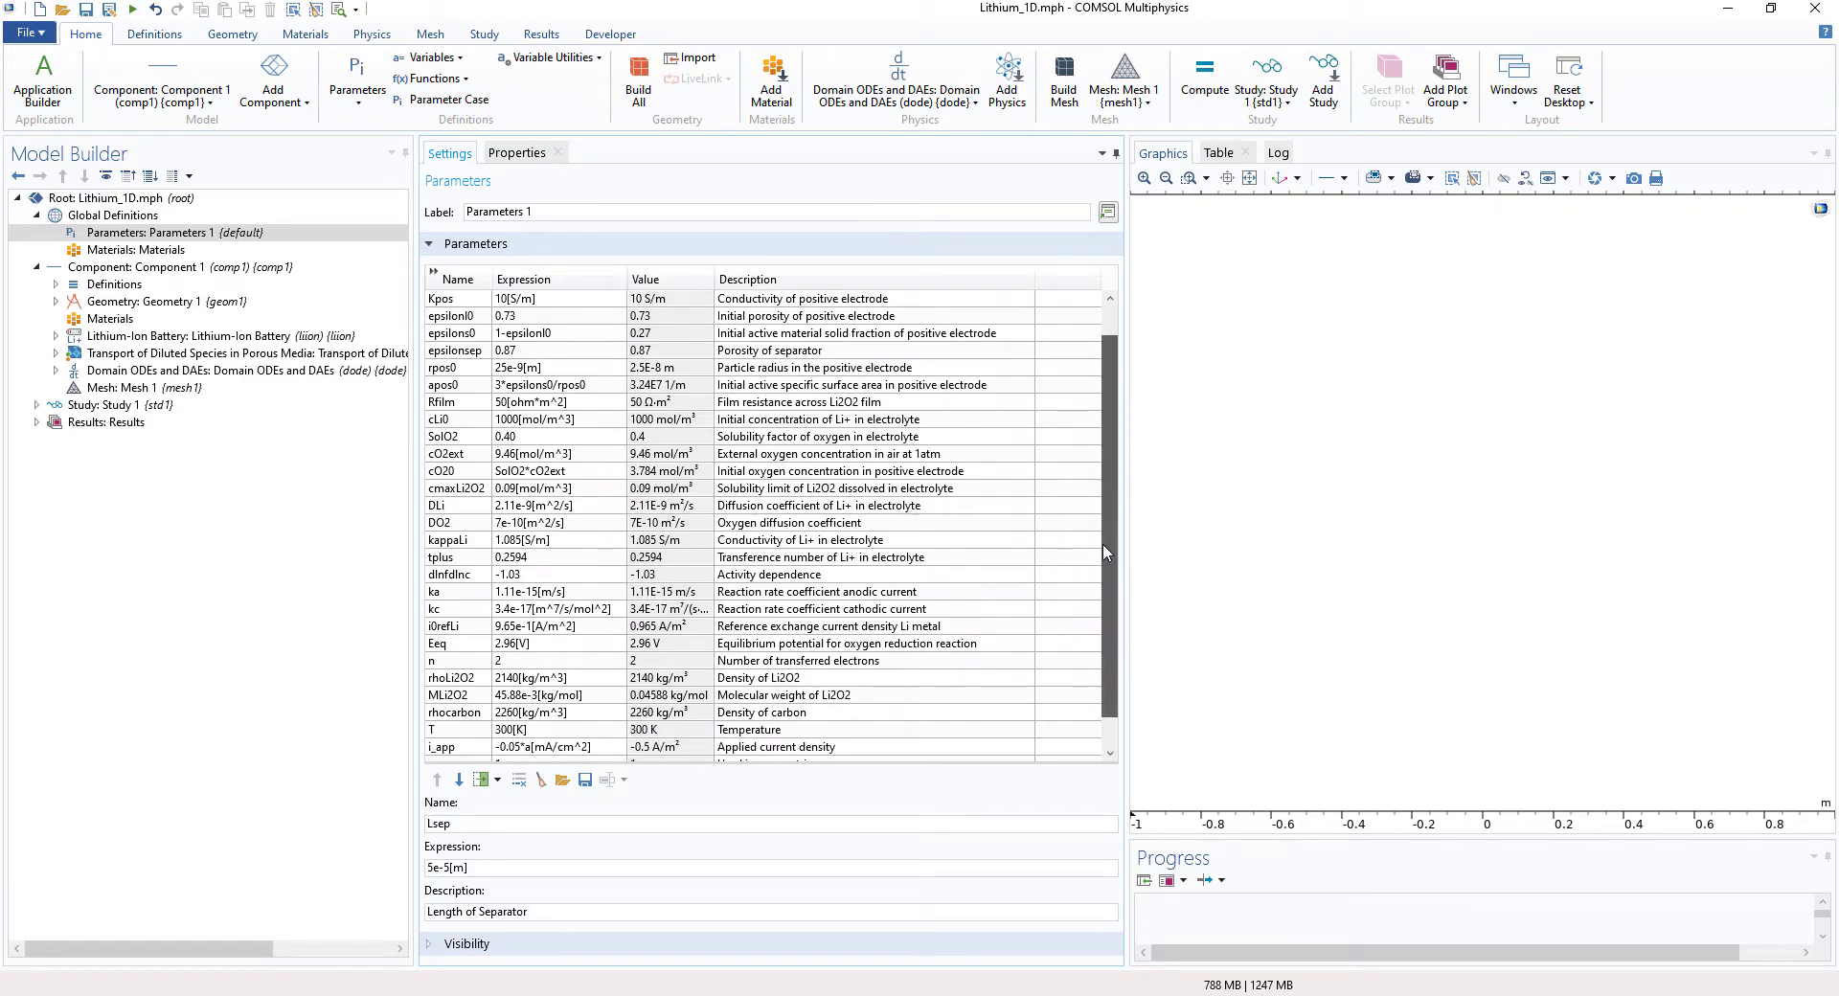
pyautogui.scroll(-1, 1106, 553)
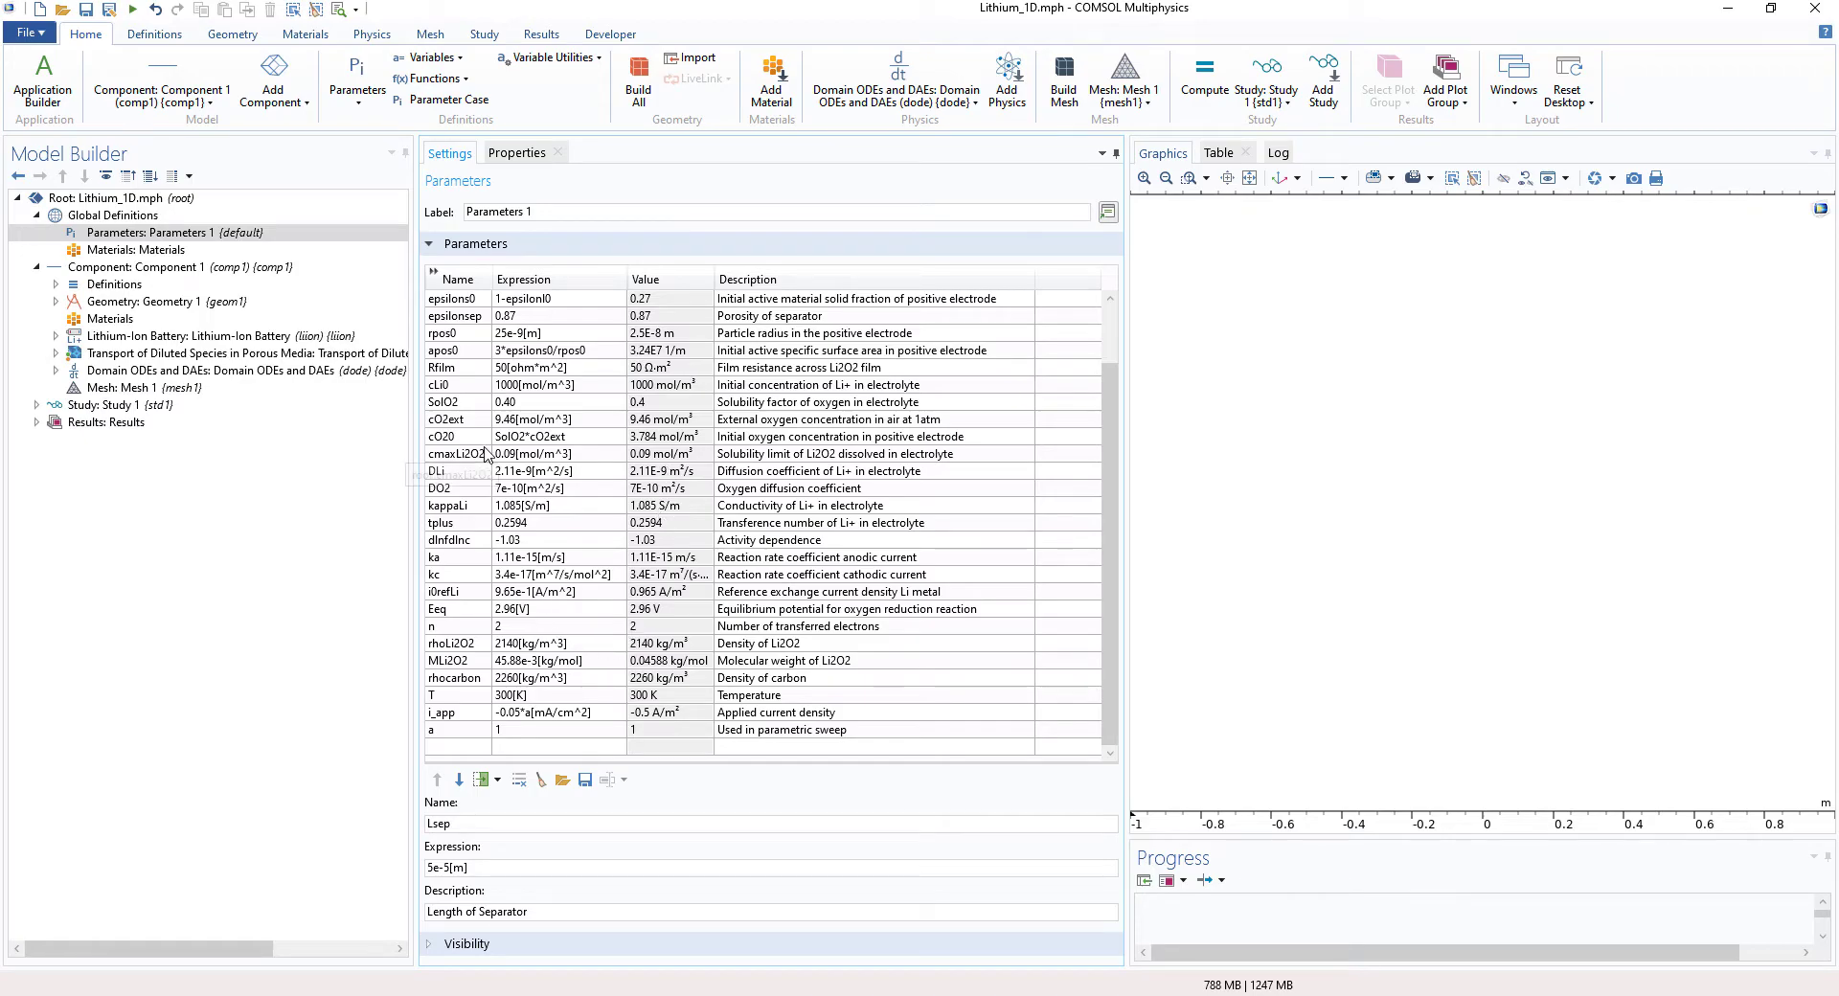